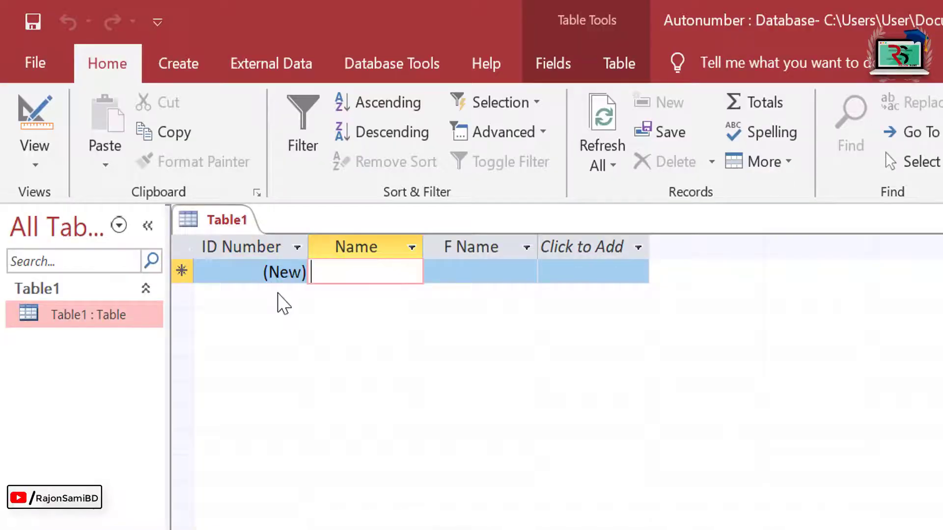
text(Mr. Sami)
key(Tab)
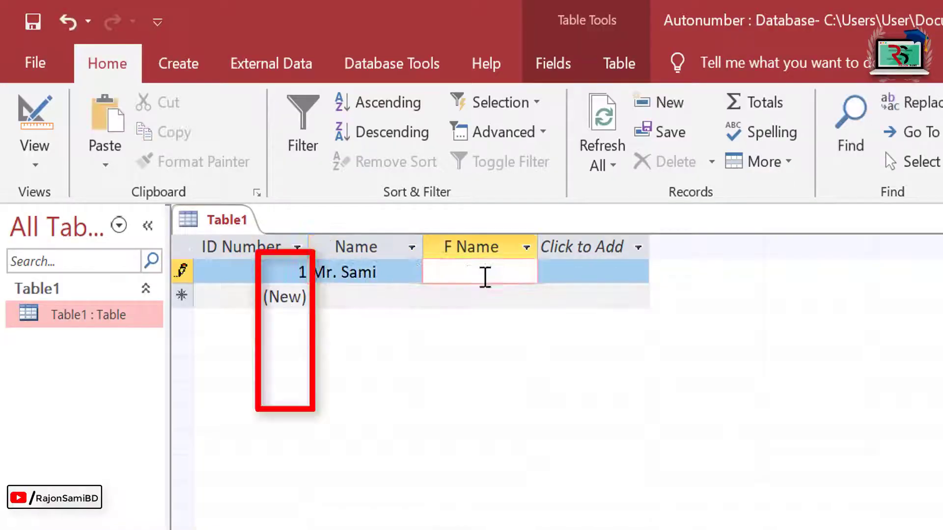
text(Mr. Anusul Haque)
key(Tab)
key(Tab)
text(Mr. Ali)
key(Tab)
text(Mr. Uddin)
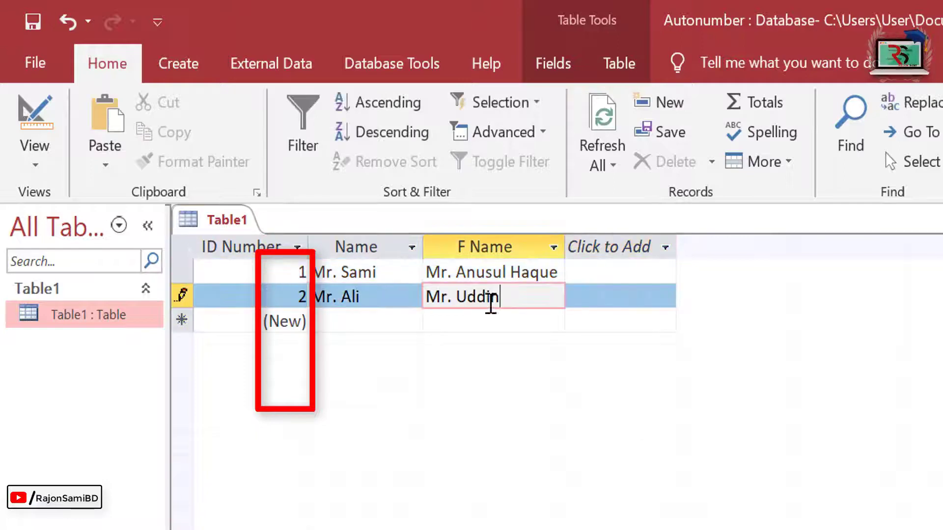
Step: Add filler records (djds, sdjfdjf, sdf, sfsf, ssdf, dfsdf) and close Access
key(Tab)
key(Tab)
text(djds)
key(Tab)
text(sdjfdjf)
key(Tab)
key(Tab)
key(Tab)
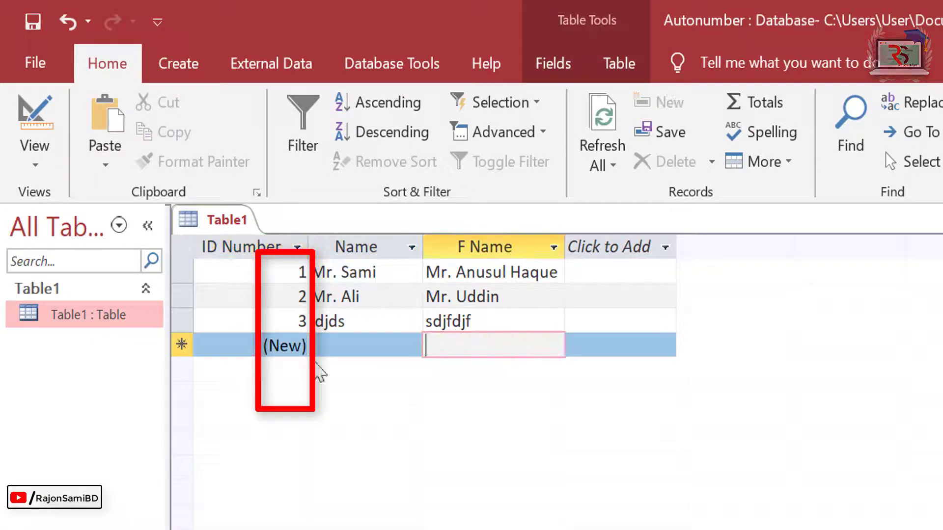
key(Tab)
key(Tab)
text(sdf)
key(Tab)
text(sfsf)
key(Tab)
key(Tab)
key(Tab)
key(Tab)
key(Tab)
text(ssdf)
key(Tab)
text(dfsdf)
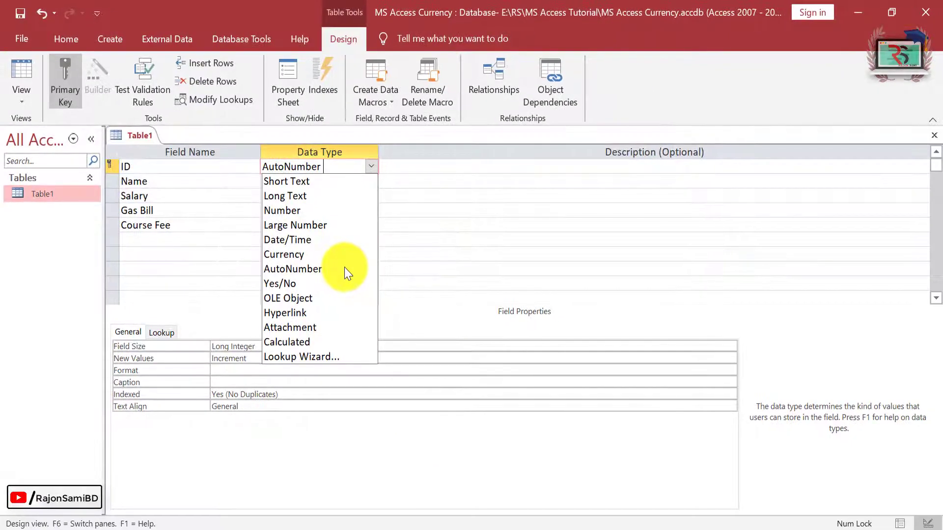
click(933, 9)
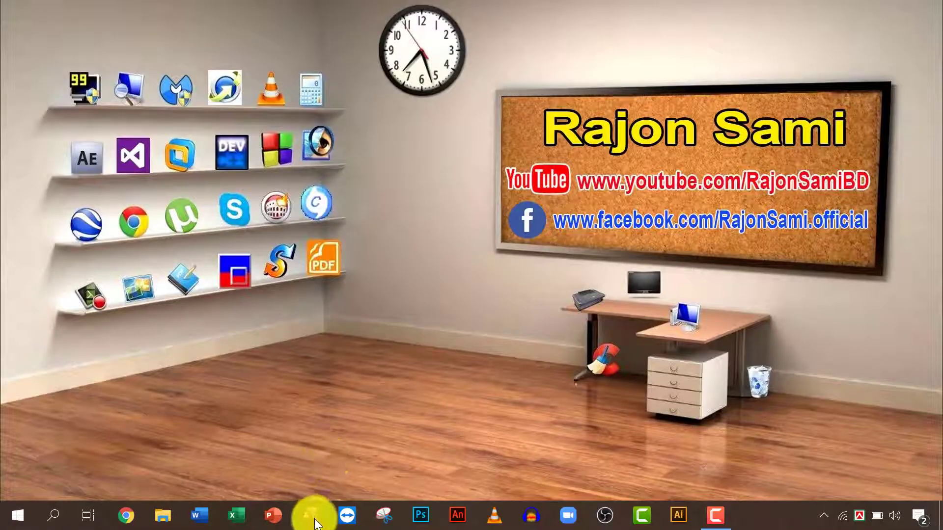
Step: Launch Access and create a blank database with the file name Autonumber
click(314, 520)
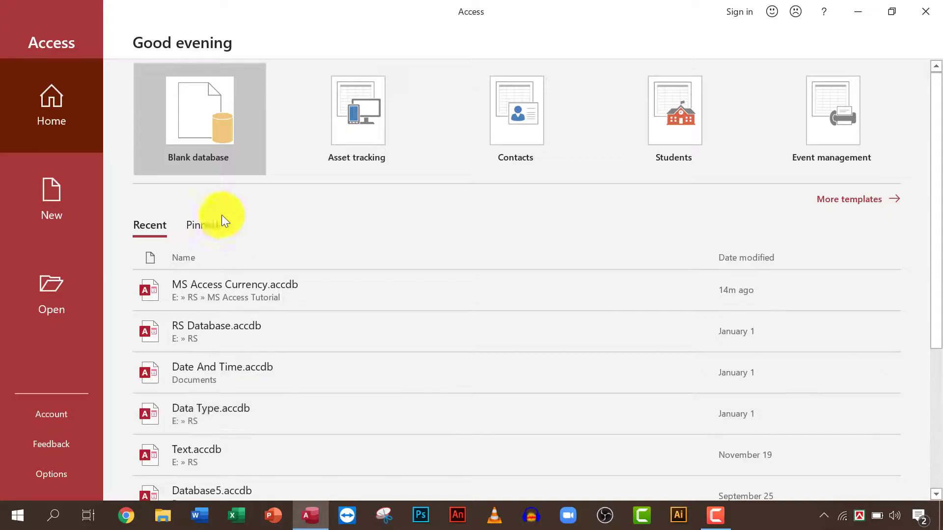
click(194, 116)
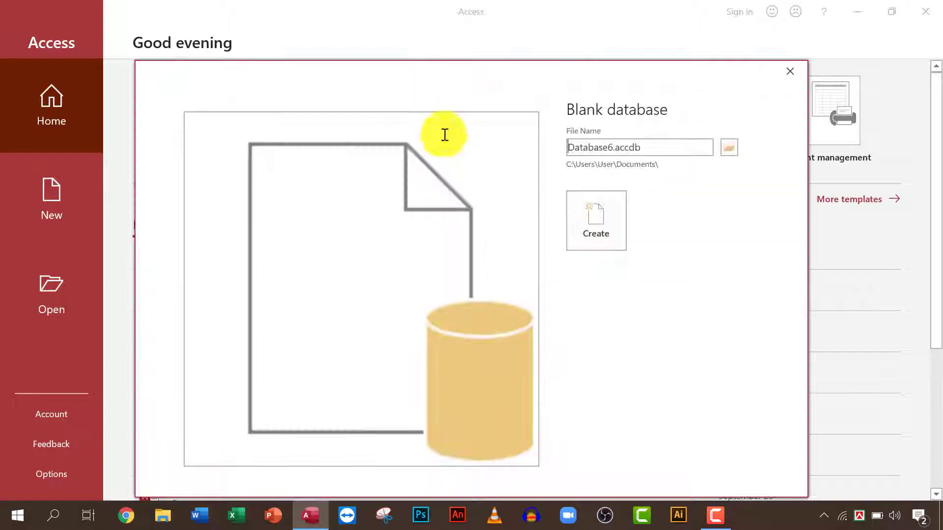
drag(679, 144, 547, 143)
text(Autonumber)
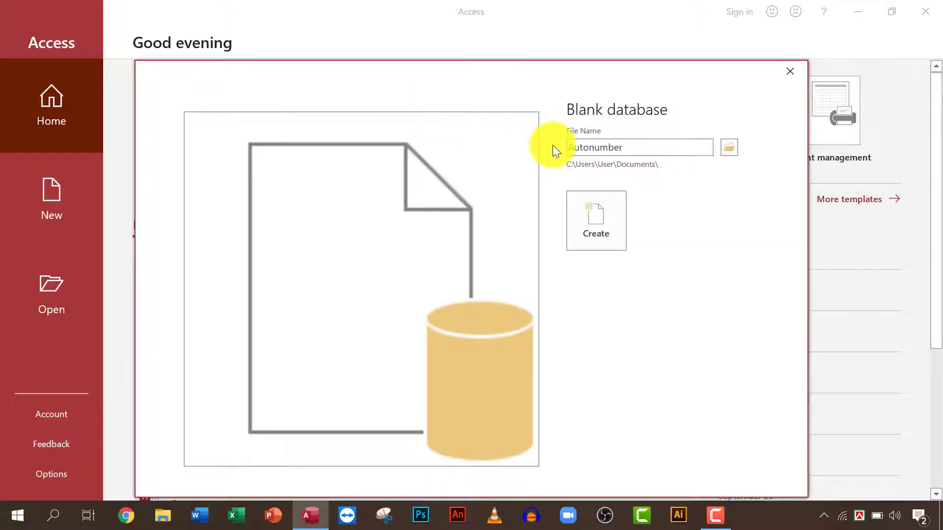
click(602, 231)
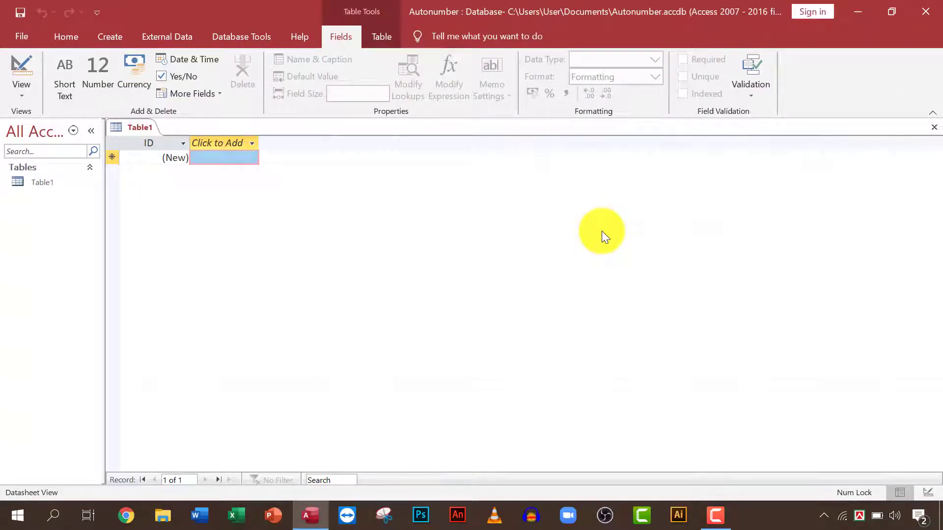
Step: Switch Table1 to Design View, saving it as Table1, and edit the ID field name toward ID Number
click(24, 115)
click(79, 191)
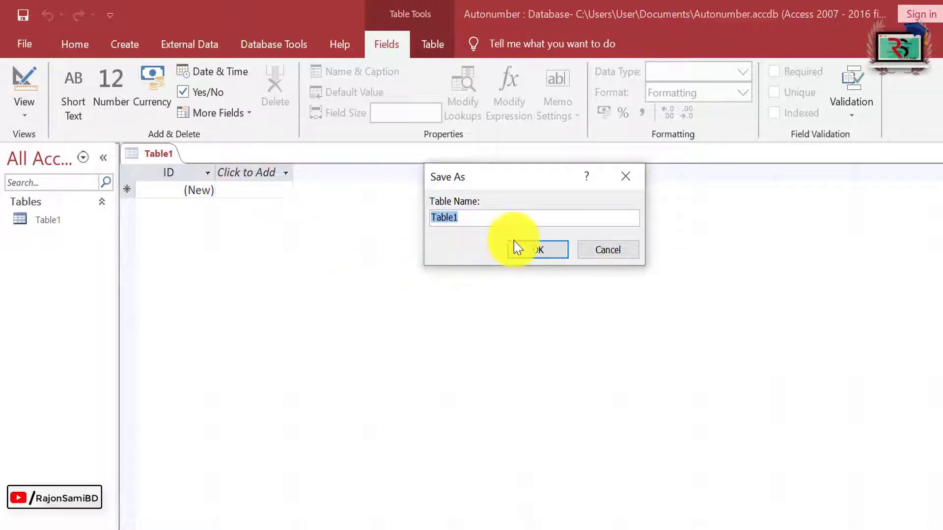
click(534, 253)
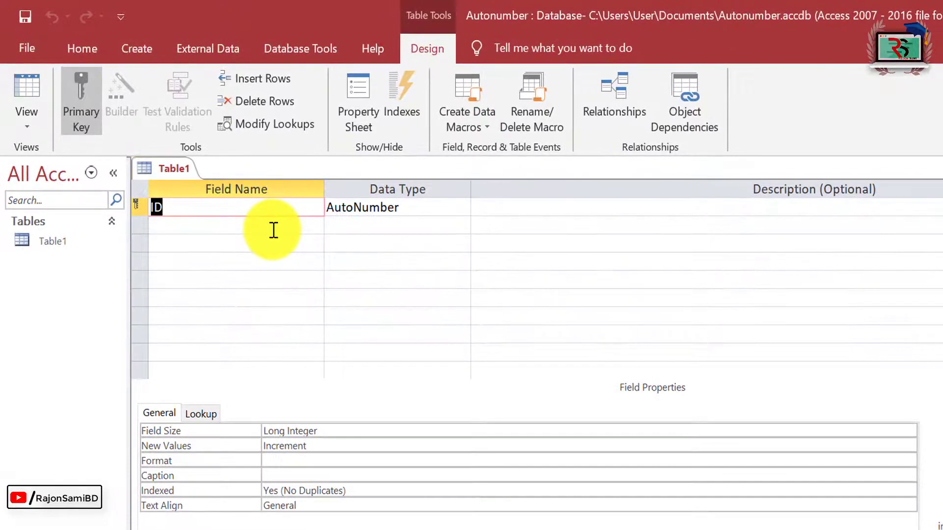
click(182, 212)
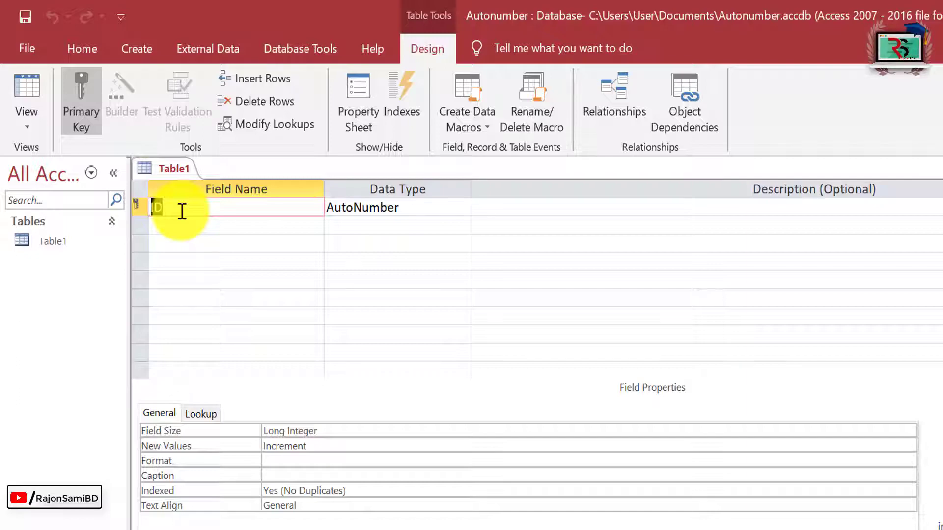
click(191, 207)
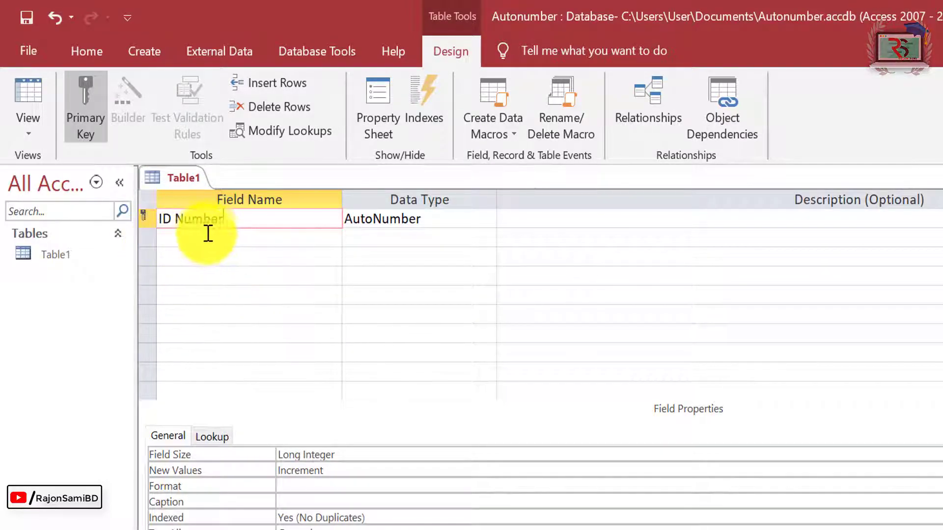
click(213, 234)
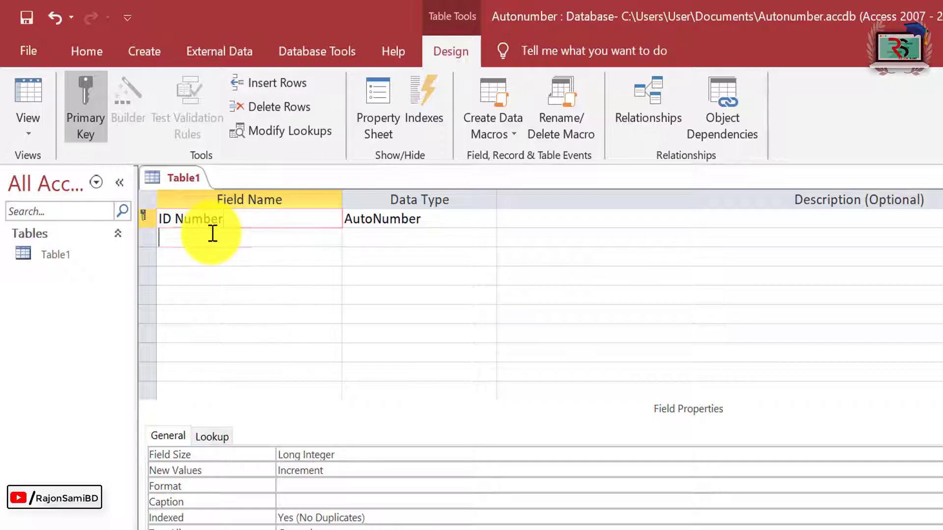
text(Serial)
click(222, 258)
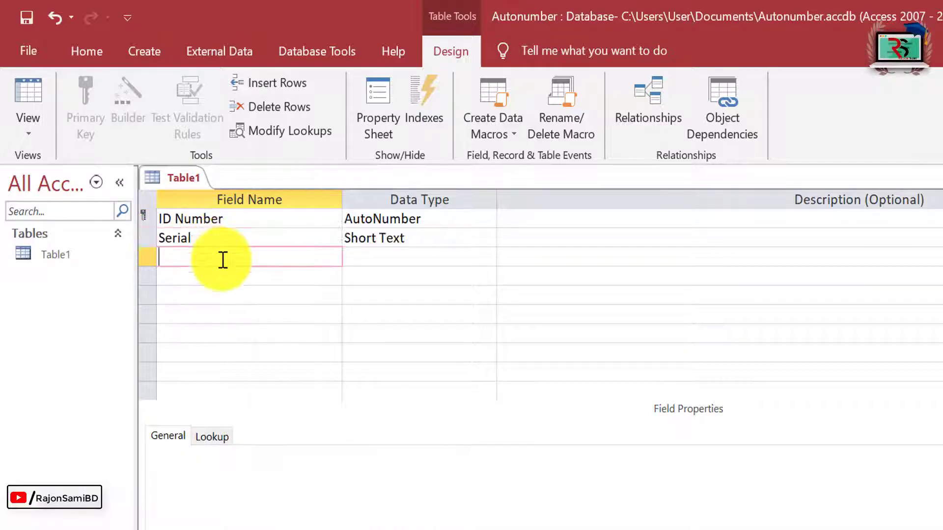
text(Roll)
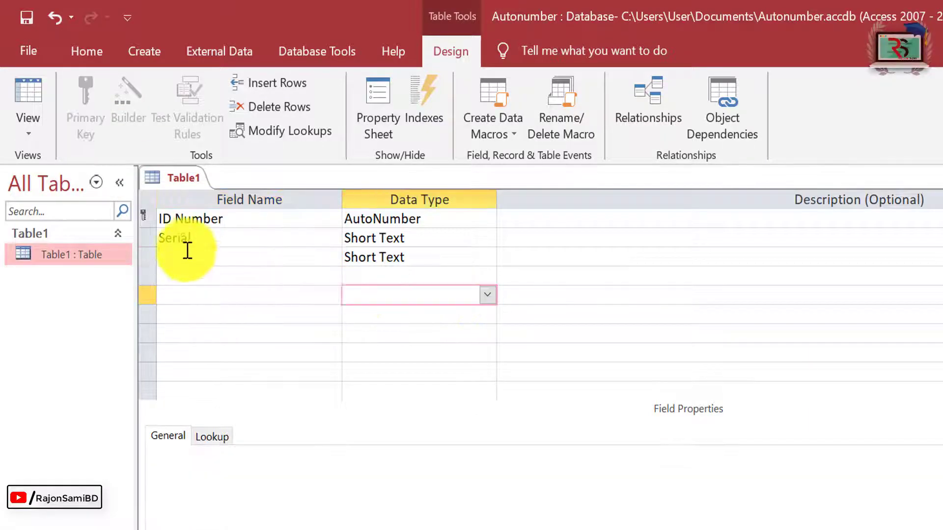
click(185, 253)
click(138, 233)
click(146, 233)
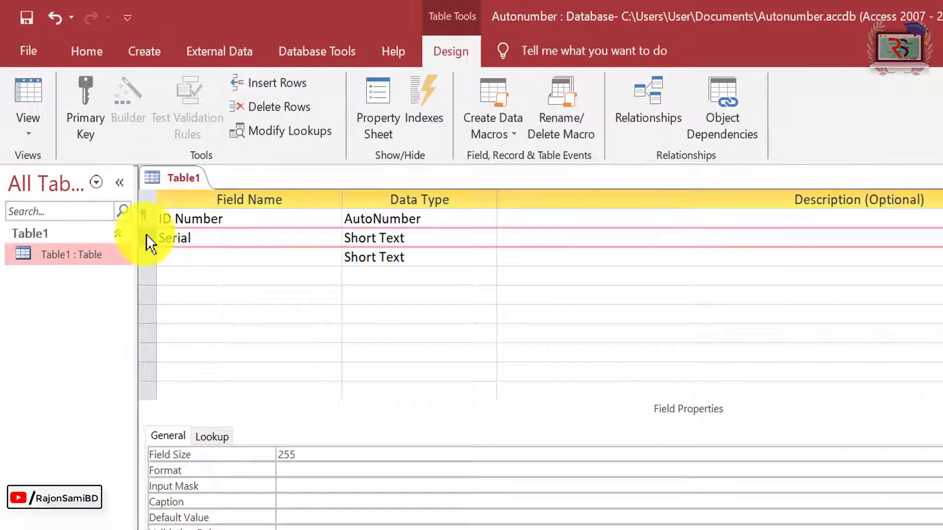
right_click(148, 237)
click(216, 381)
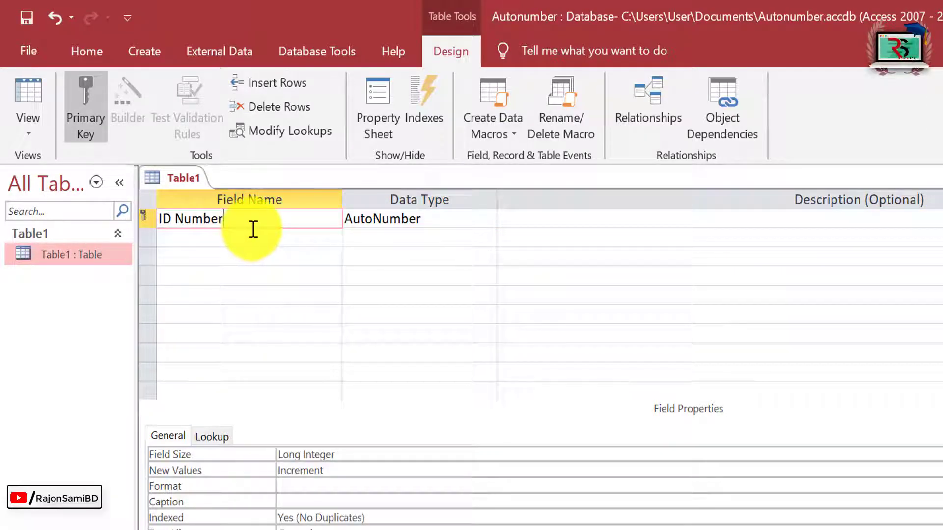
Step: Keep AutoNumber as the ID Number field's data type
click(463, 226)
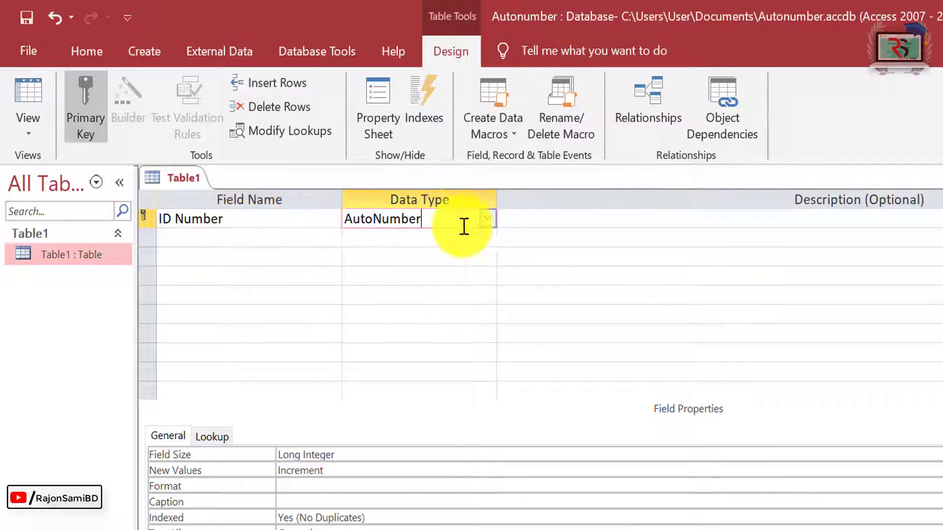
click(487, 219)
click(405, 361)
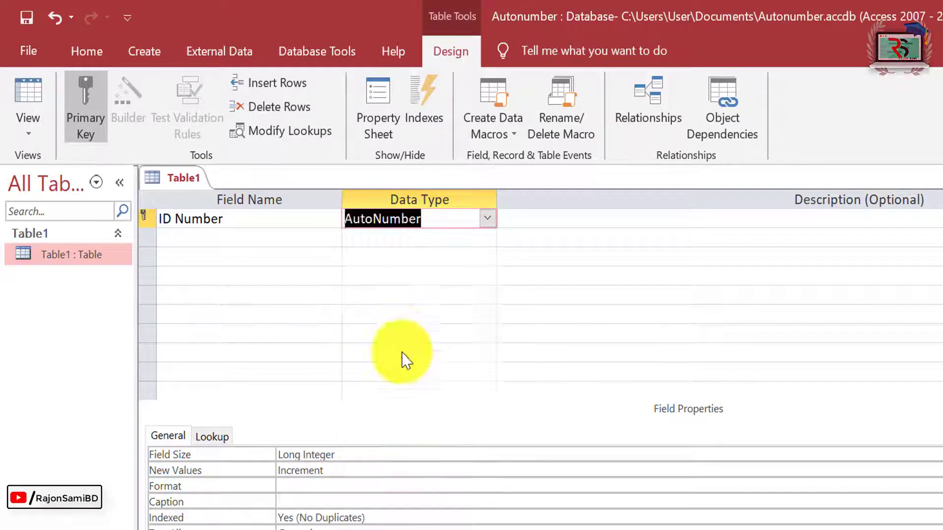
Step: Add Name and F Name text fields below ID Number, then select ID Number to view its properties
click(201, 238)
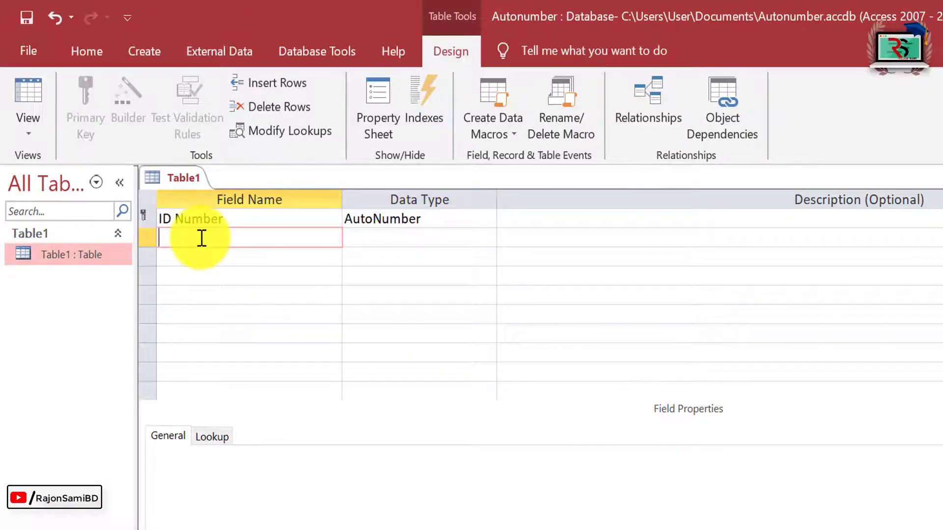
text(Name)
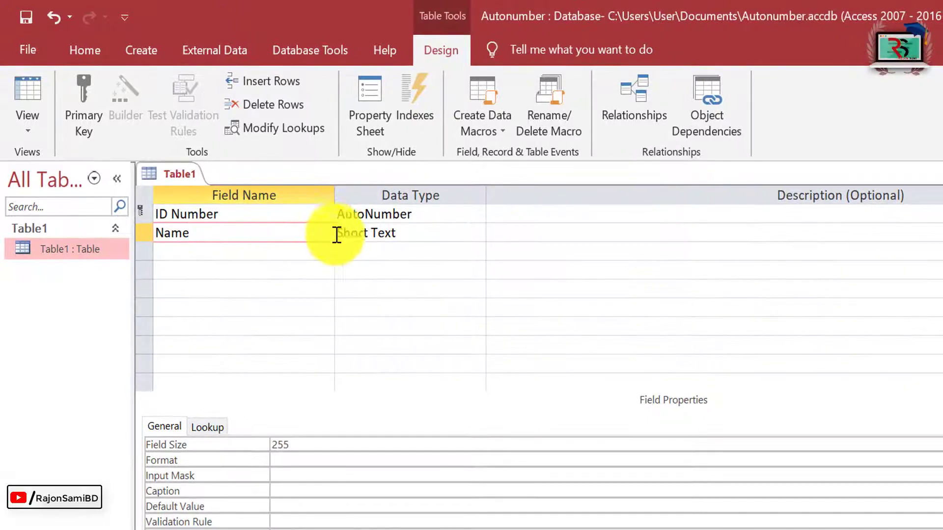
key(Down)
click(543, 423)
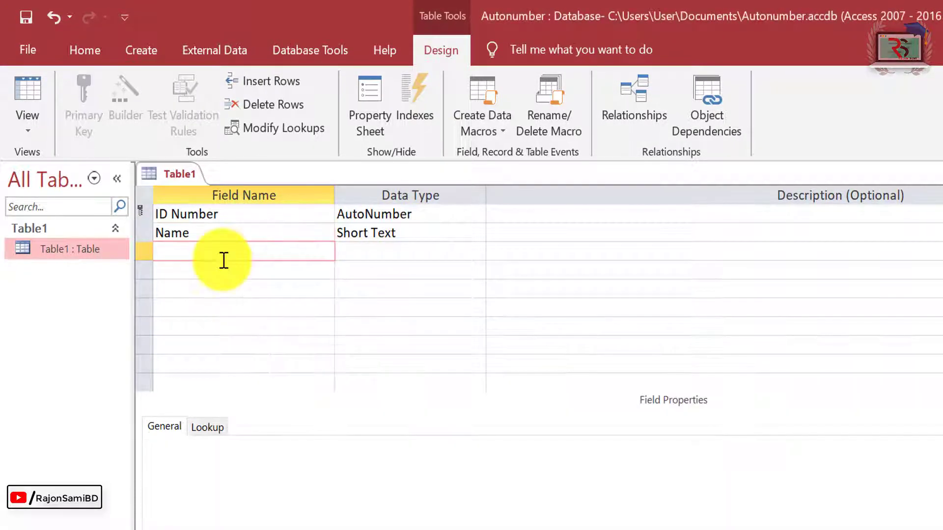
text(F Name)
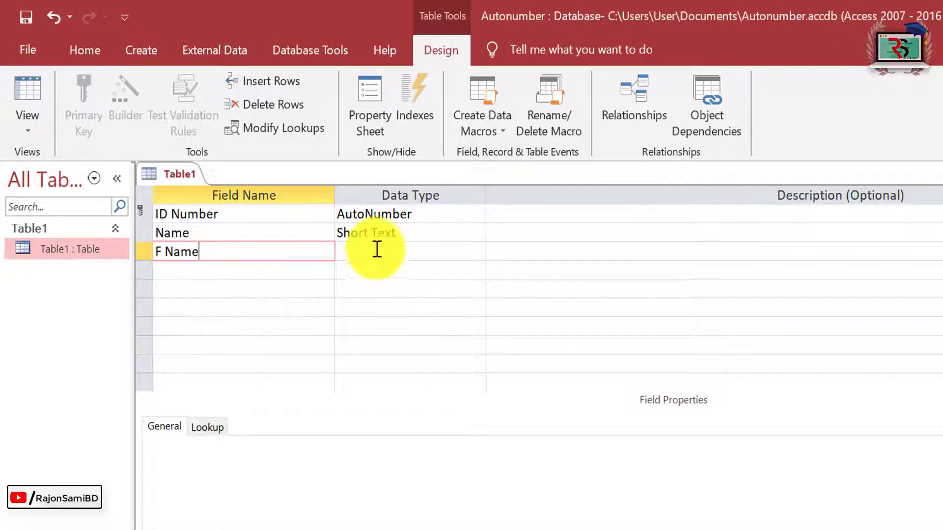
click(376, 249)
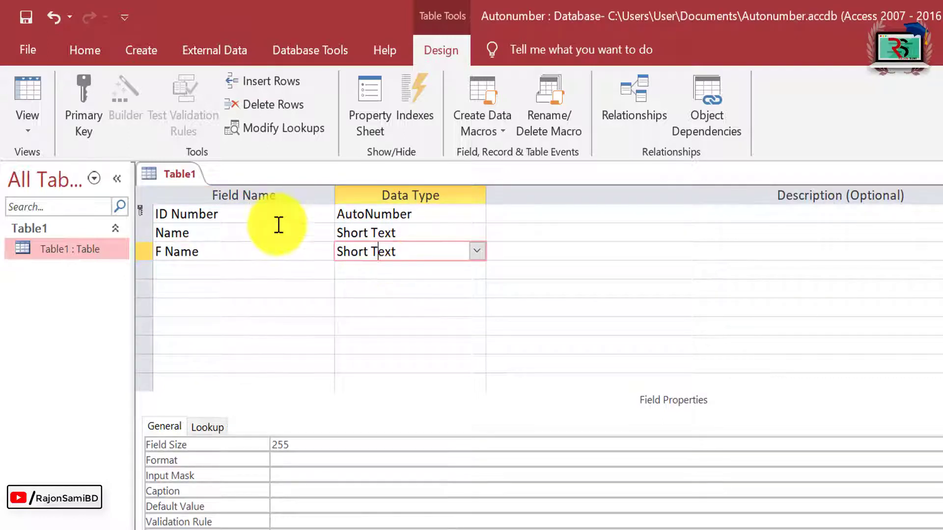
click(419, 214)
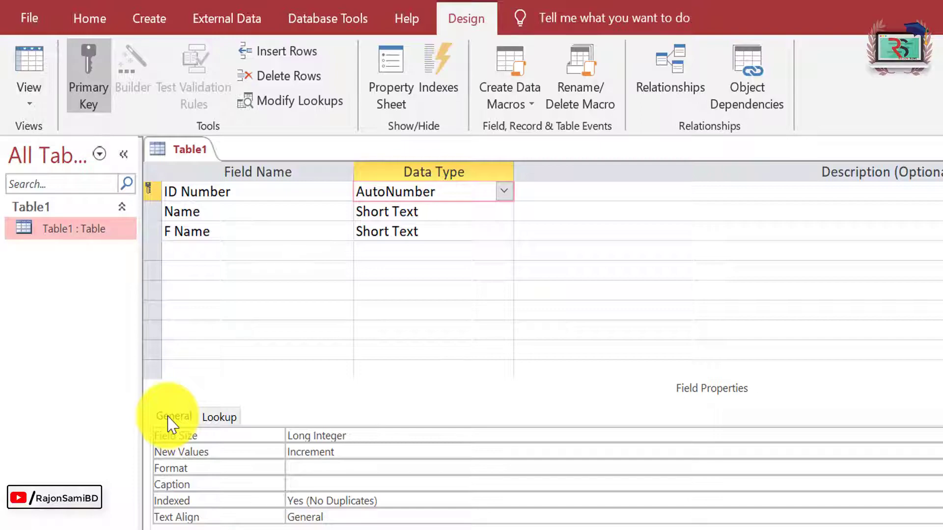
click(355, 436)
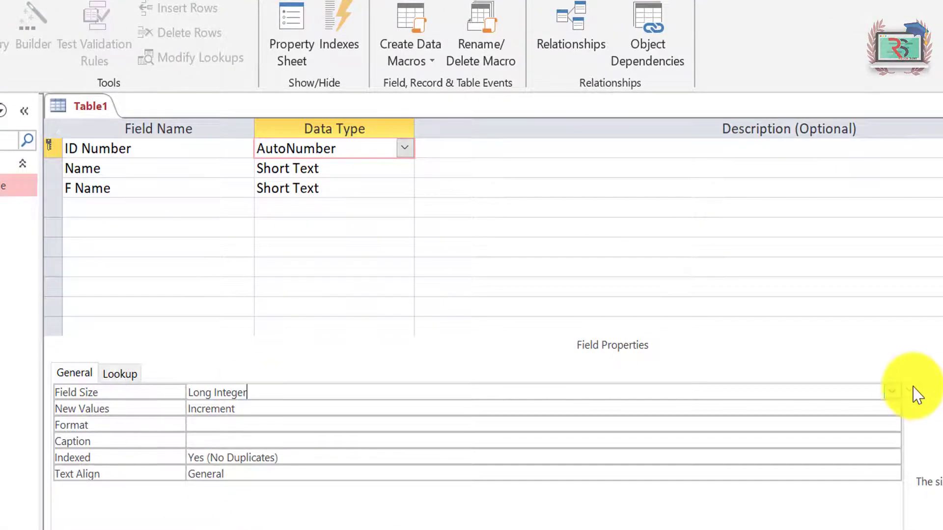
click(923, 405)
key(Escape)
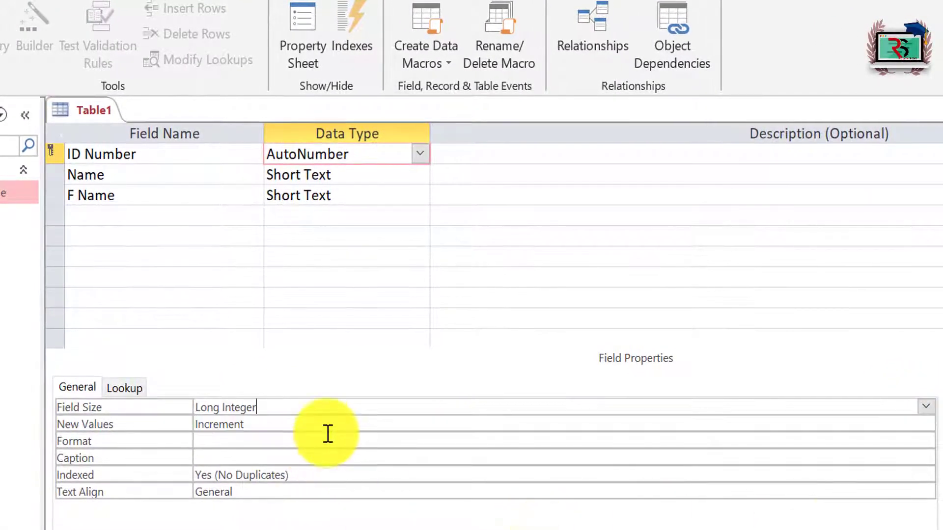
click(311, 423)
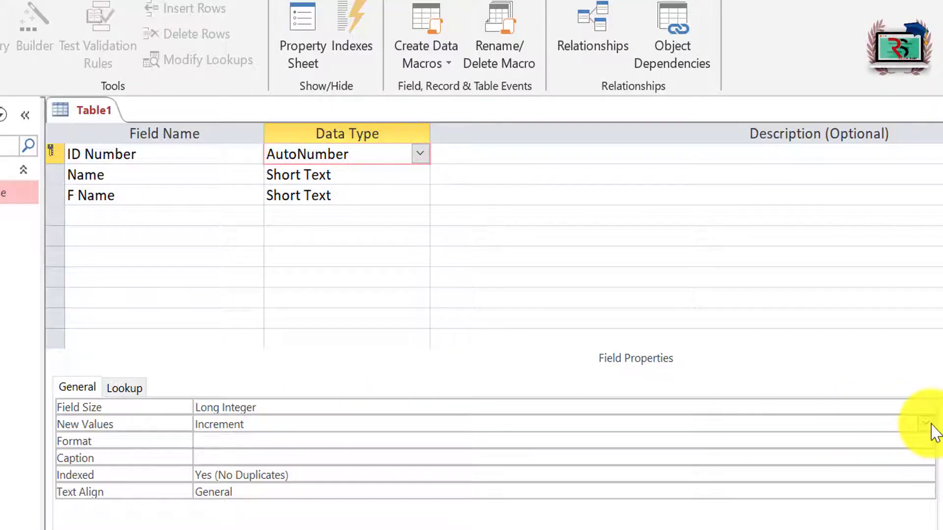
click(926, 423)
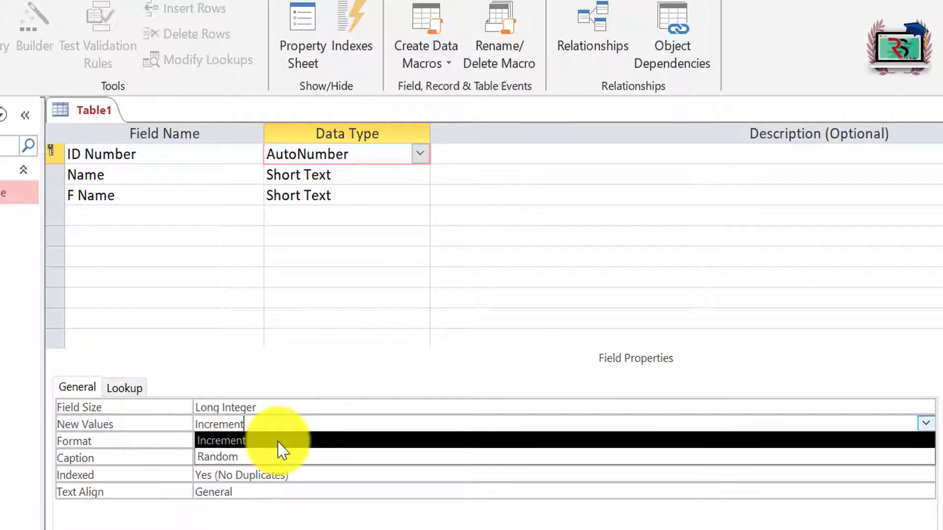
click(244, 442)
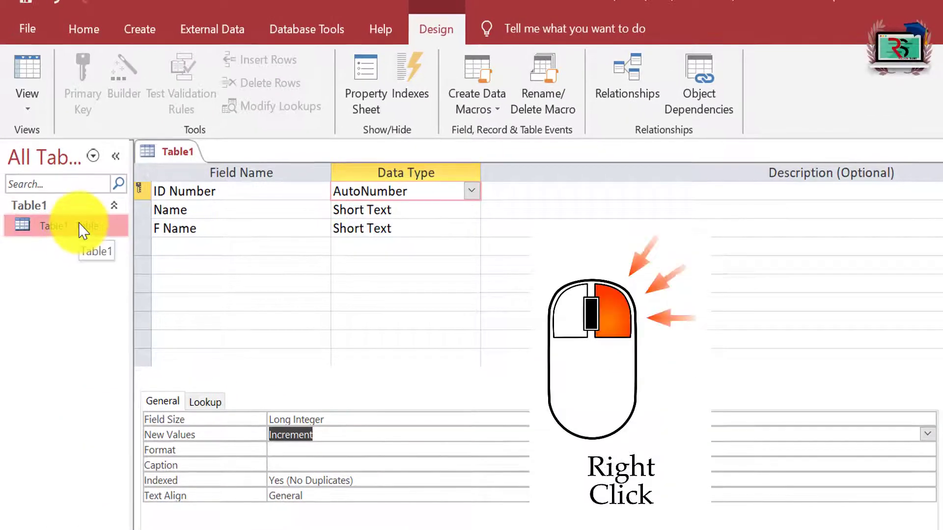
Step: Open Table1 from the Navigation Pane in Datasheet View, saving the design first
right_click(81, 228)
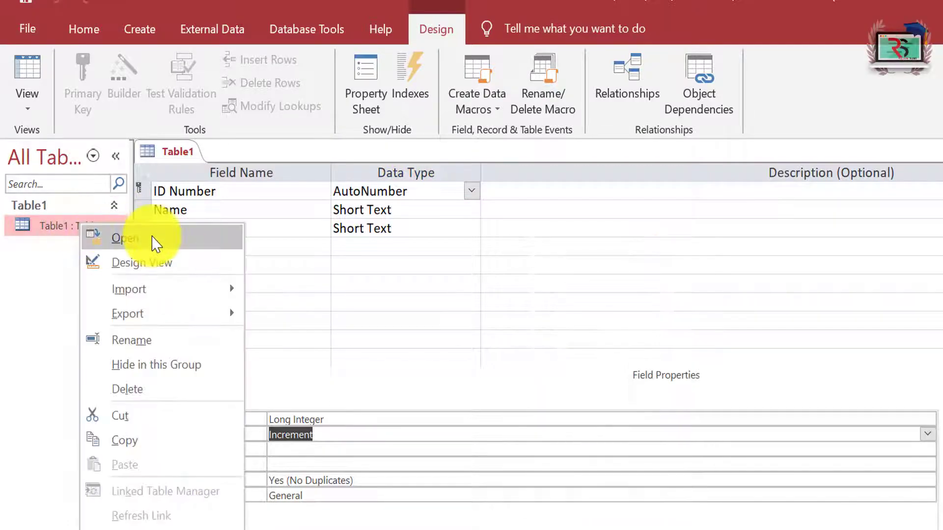
click(156, 244)
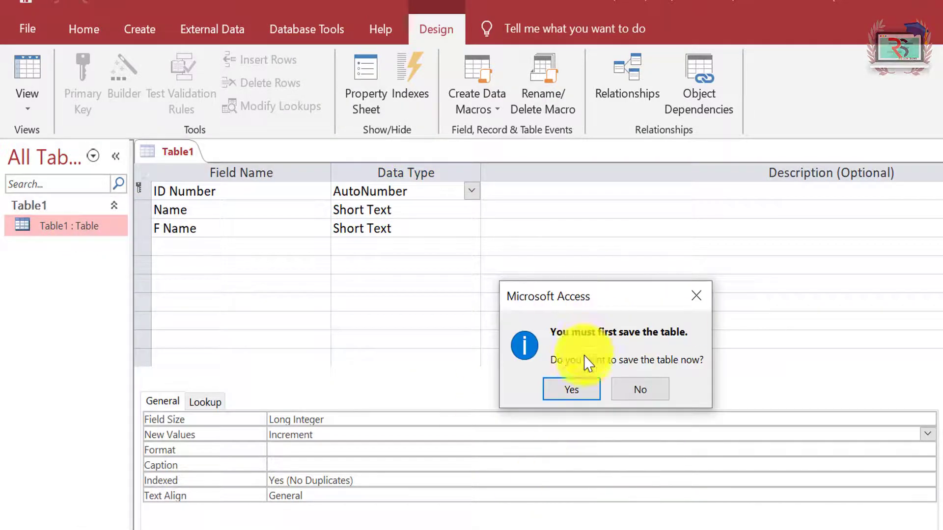
click(562, 397)
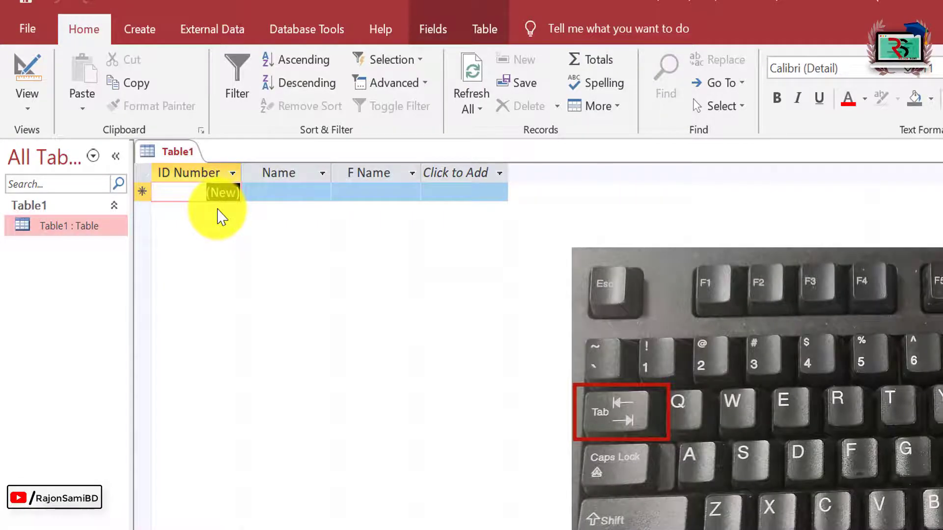
key(Tab)
text(Mr)
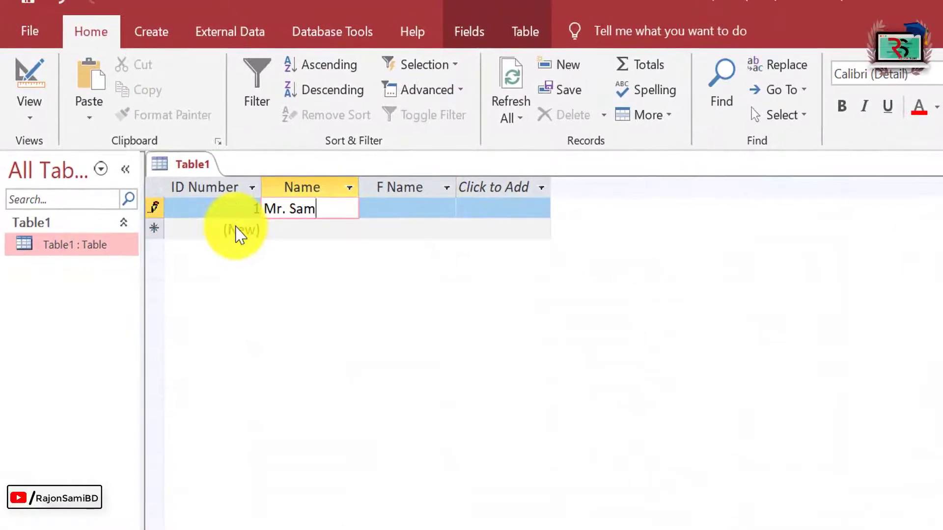
click(412, 212)
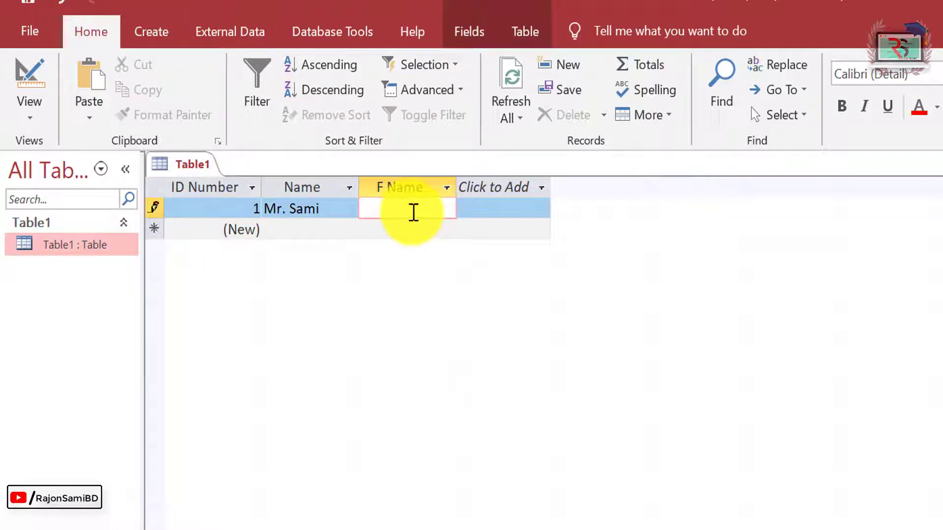
text(Mr)
text(. Anusul Haque)
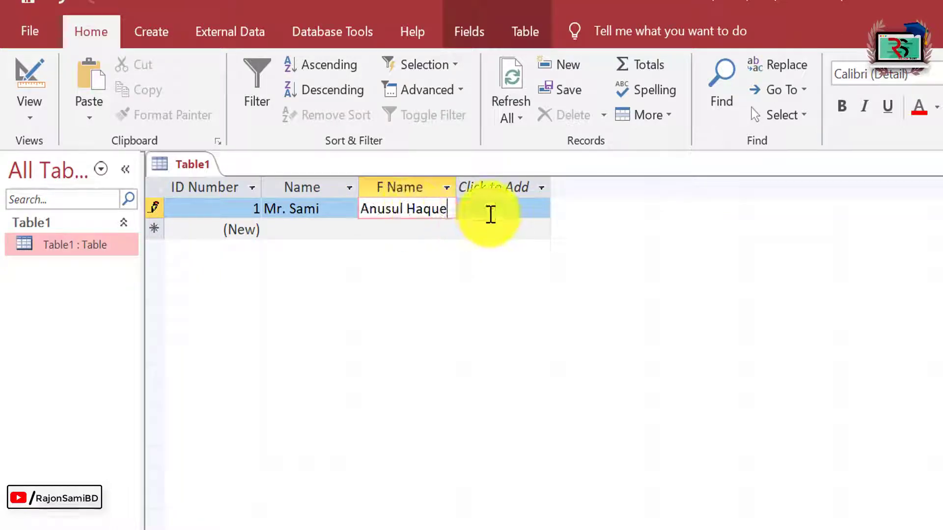
click(490, 214)
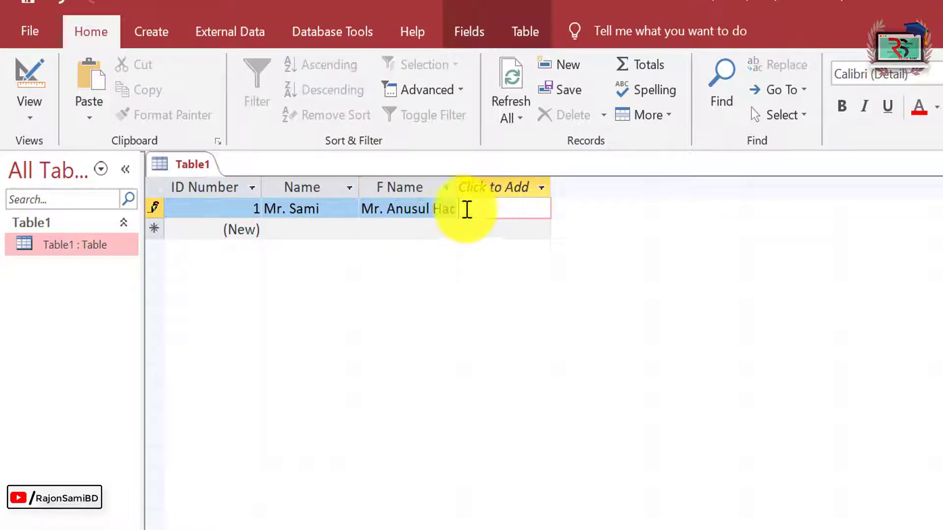
double_click(457, 188)
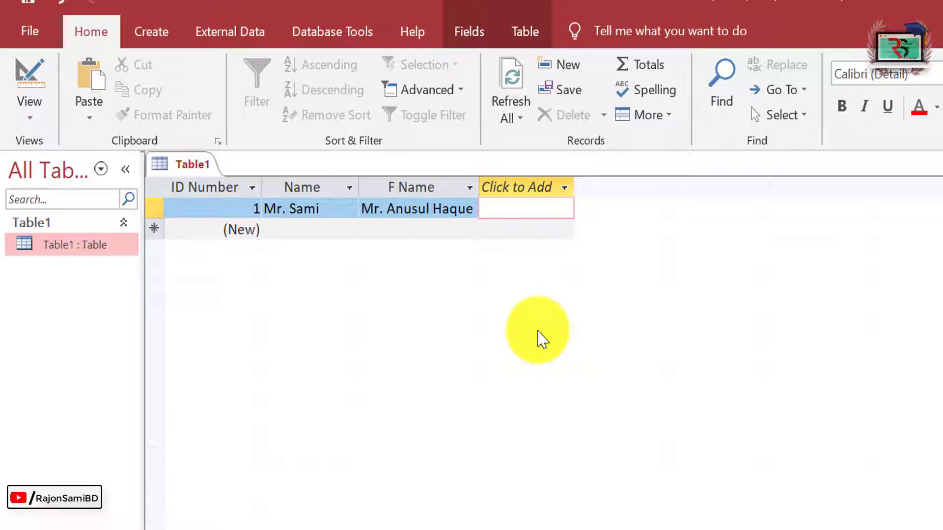
Step: Add record 2 with Name 'Mr. Ali' and F Name 'Mr. Uddin'
key(Tab)
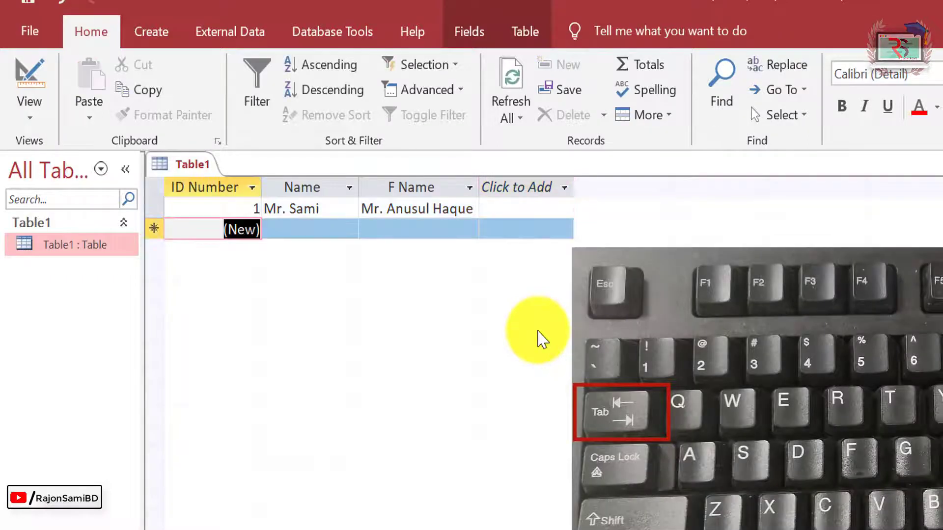
key(Tab)
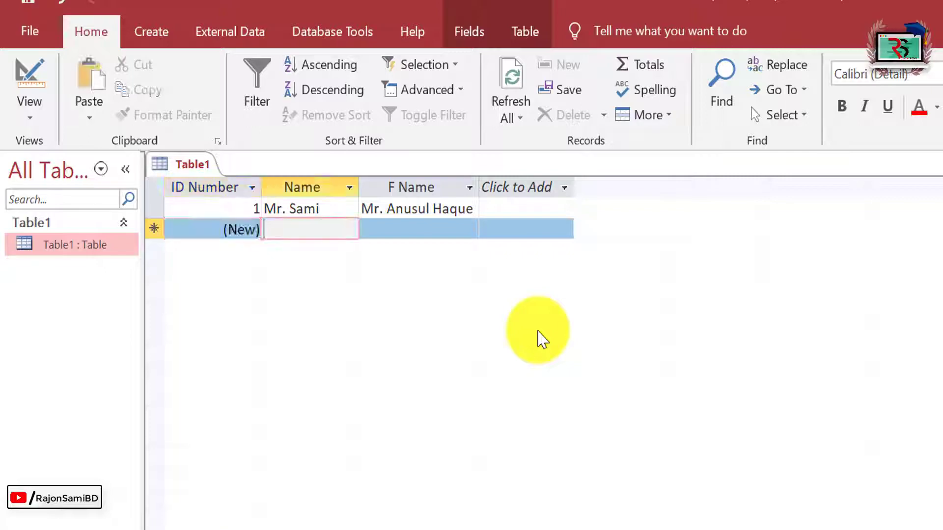
text(Mr. Ali)
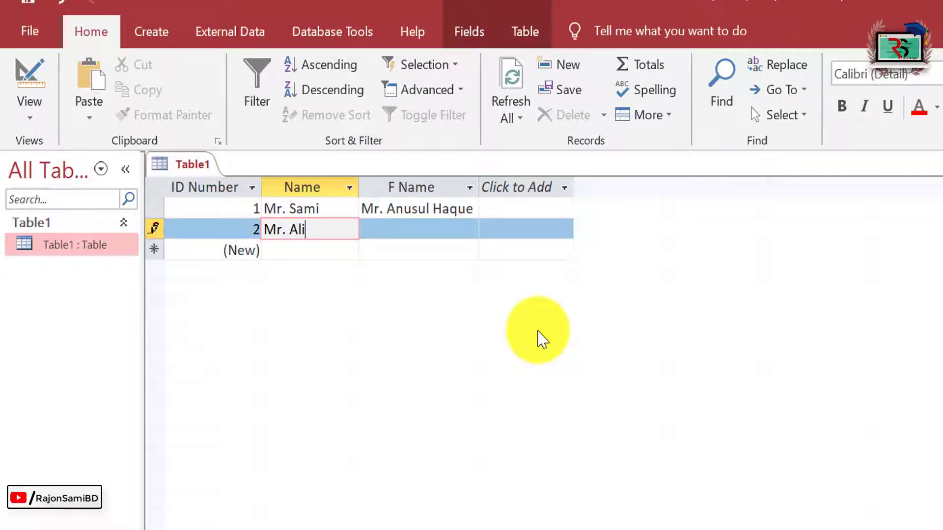
click(417, 230)
text(Mr. Uddin)
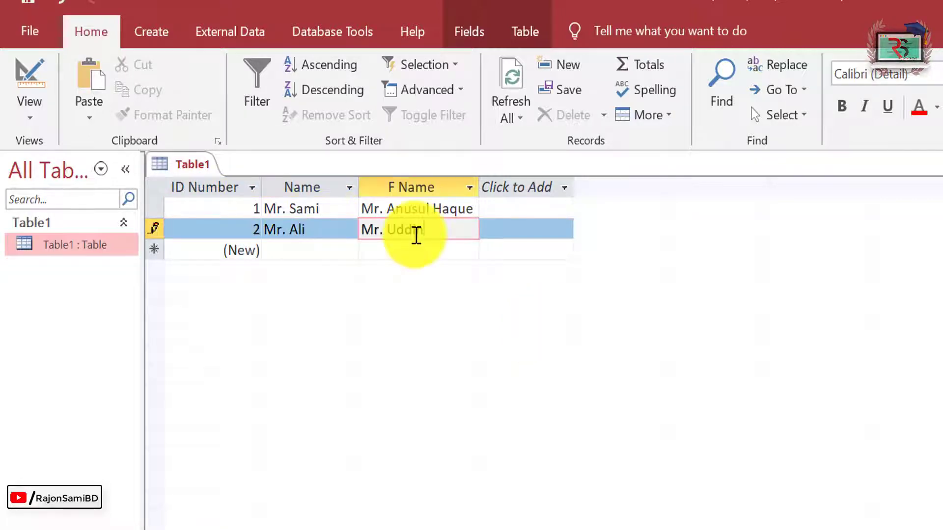
key(Tab)
key(Tab)
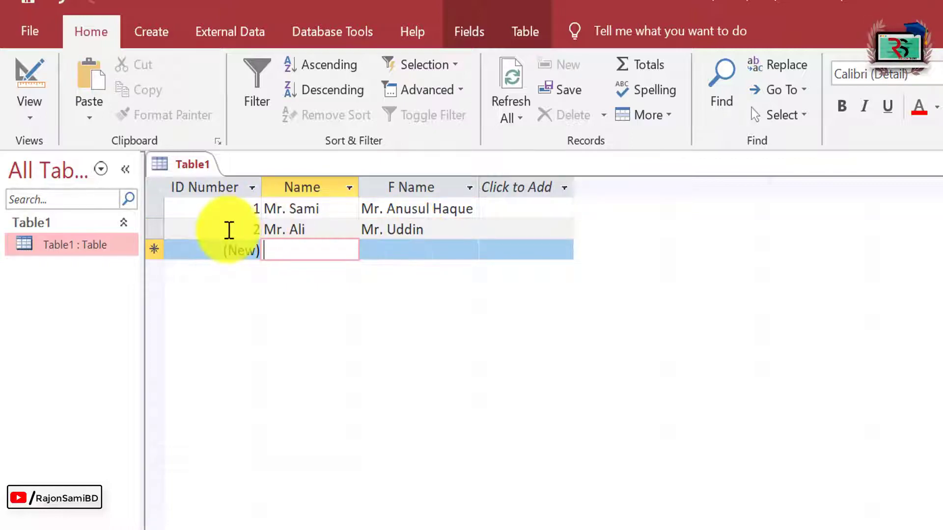
Step: Add filler records 3 and 4 with text such as jdjds, sdjfdf, fsdf and sfsf
text(jdjds)
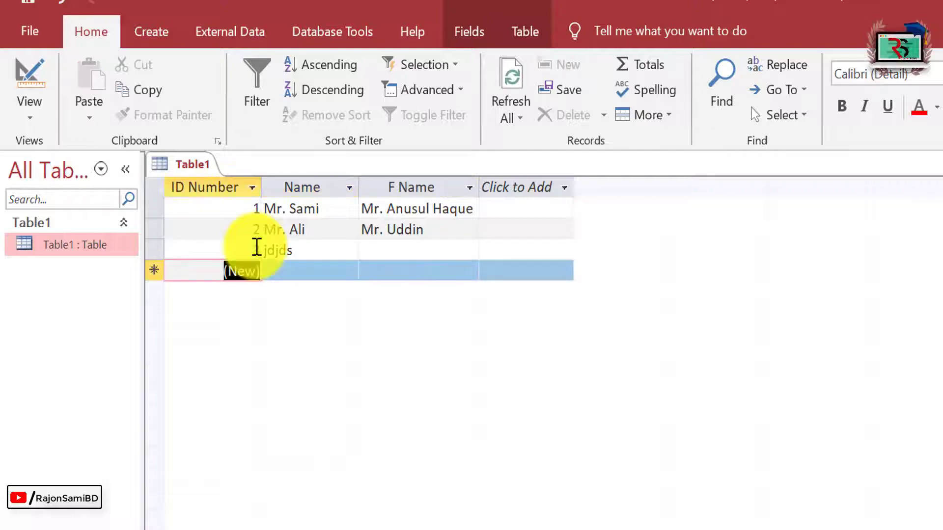
click(390, 249)
text(sdjfdf)
key(Down)
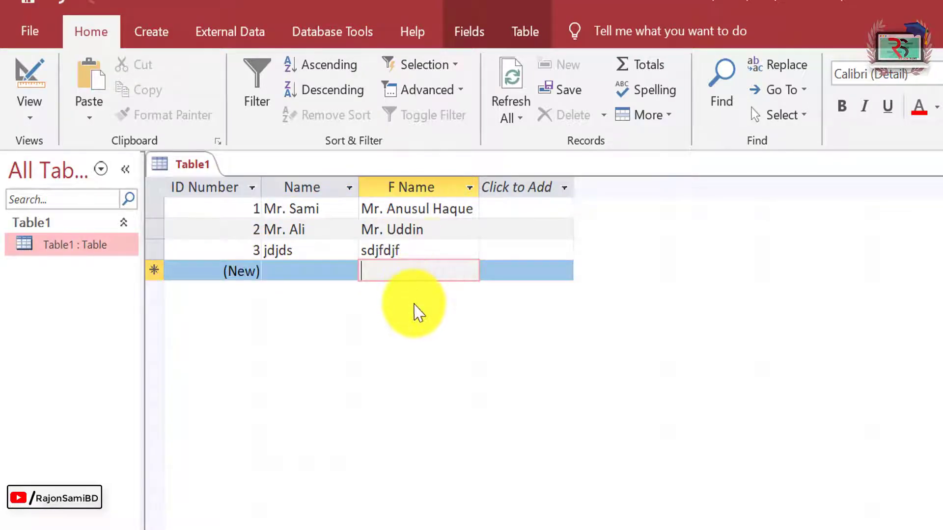
key(shift+Tab)
text(fsdf)
key(Tab)
text(sfsf)
key(Tab)
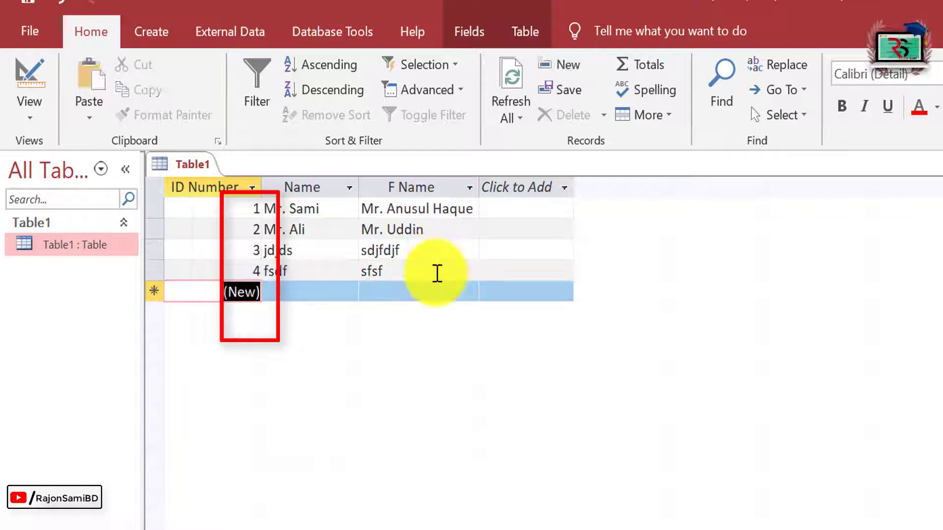
Step: Fill records 5 and 6 with filler text (fssdf, dfsdf, www, wwwr)
key(Tab)
text(fssdf)
key(Tab)
text(dfsdf)
key(Tab)
key(Tab)
text(www)
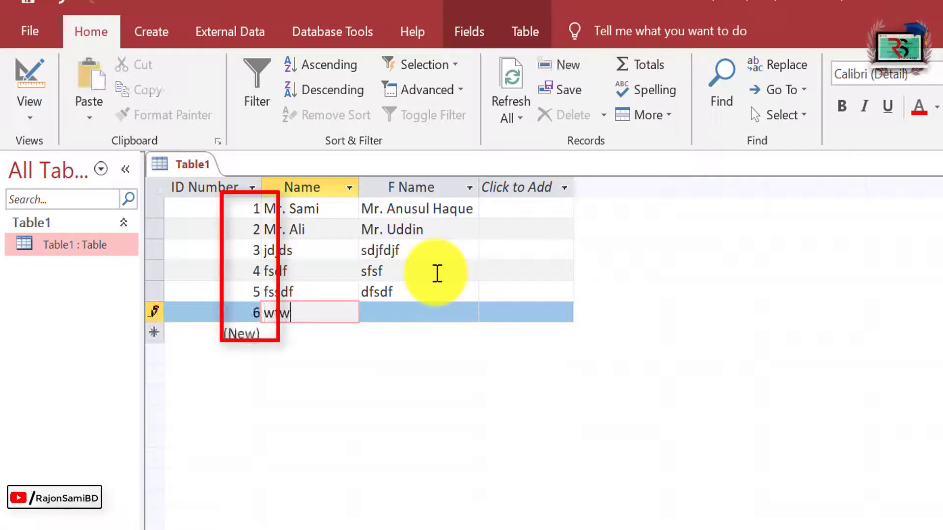
key(Tab)
text(`wwwr`)
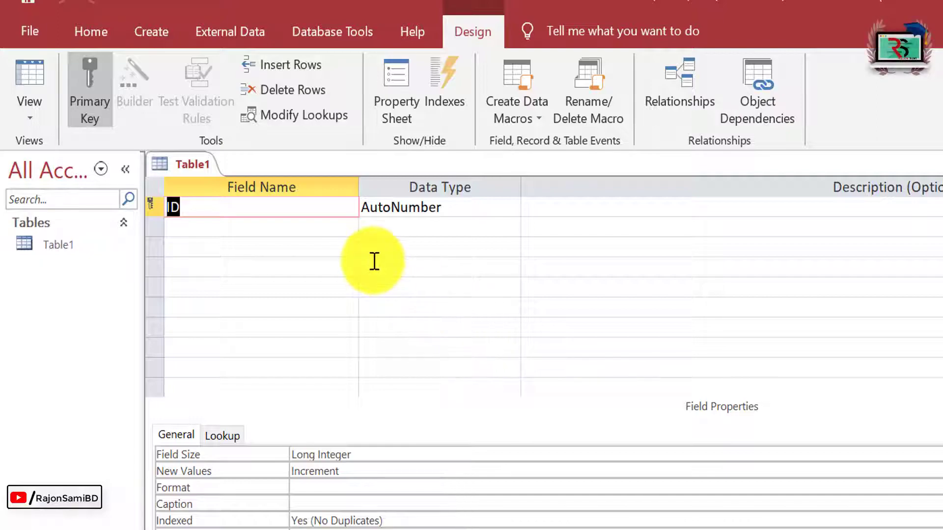
Step: Create an AutoNumber Customer ID field followed by a C_Name field
text(Customer ID)
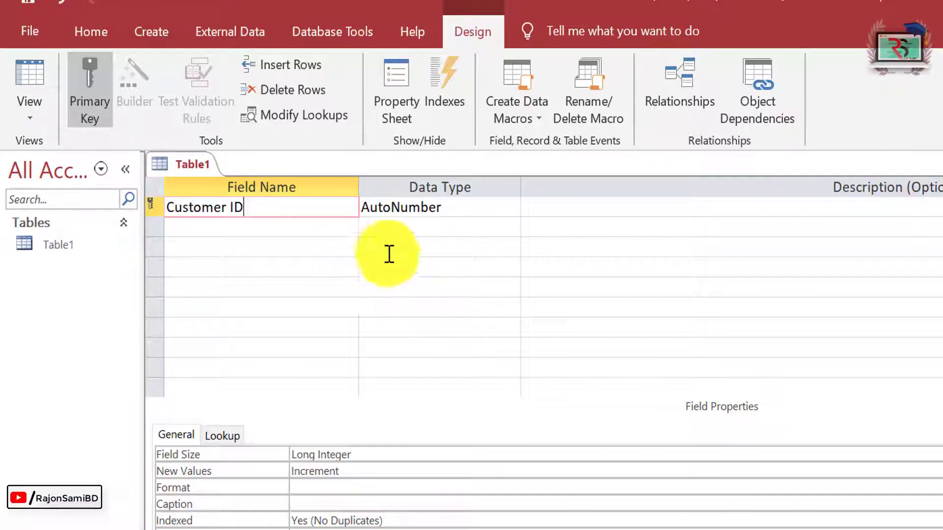
click(480, 206)
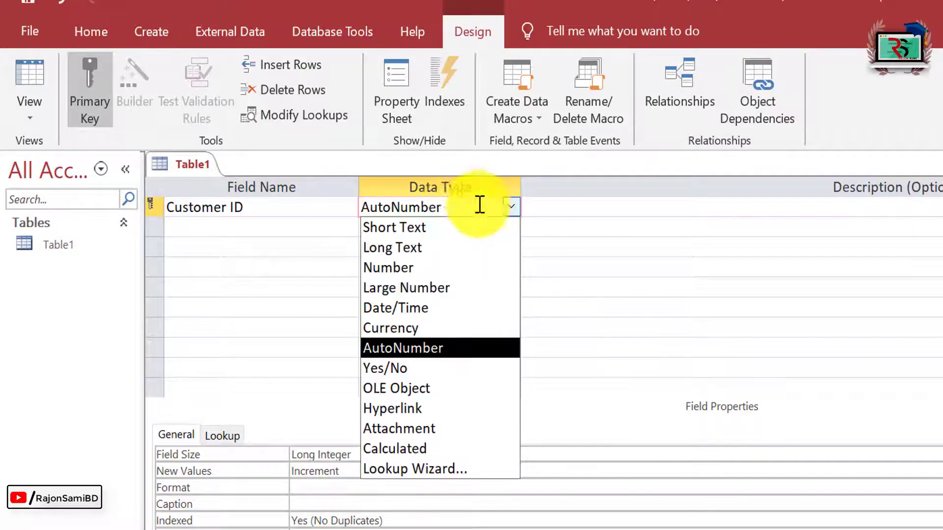
click(440, 349)
click(206, 225)
text(C)
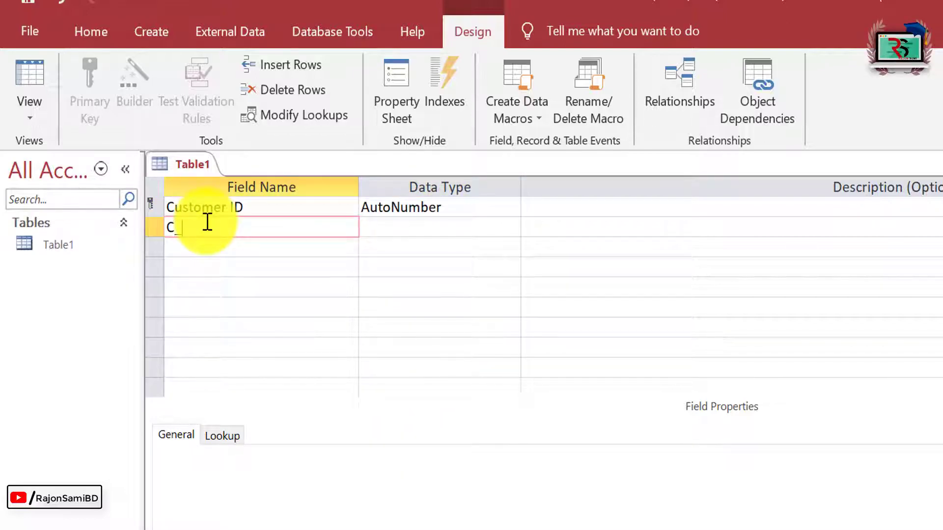
text(_Name)
click(443, 225)
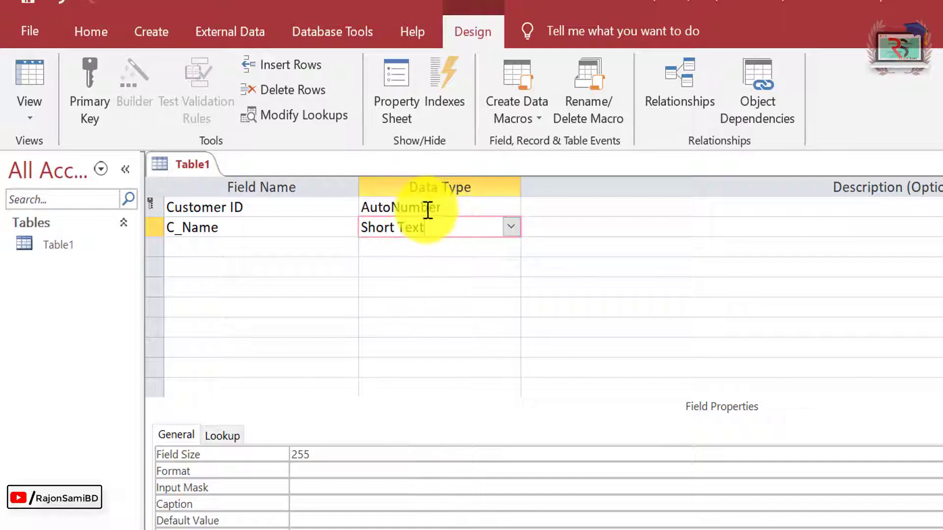
Step: Set Customer ID's New Values property to Random and confirm the warning
click(422, 206)
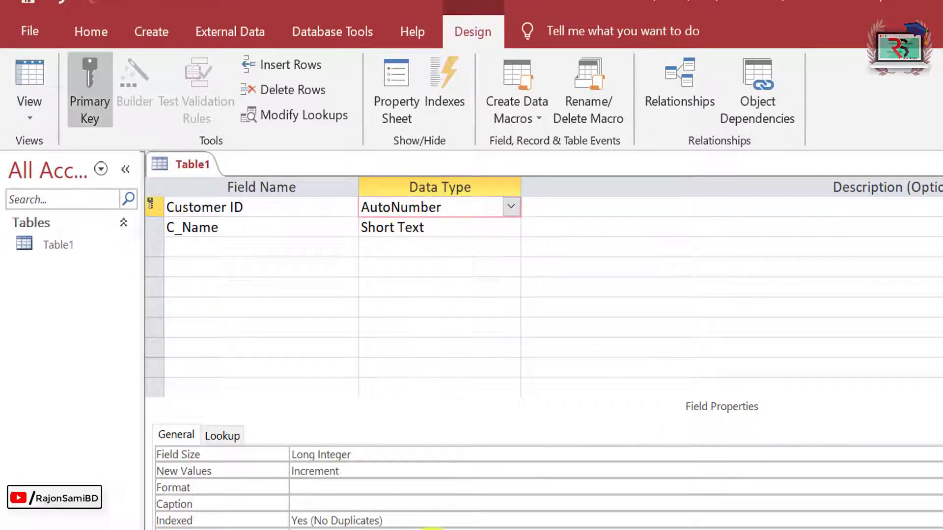
click(362, 474)
click(897, 446)
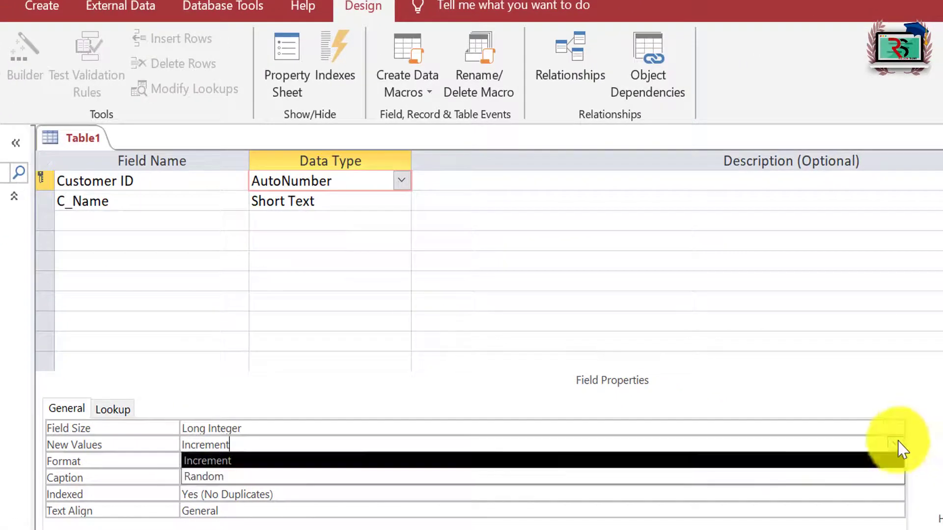
click(248, 481)
click(509, 396)
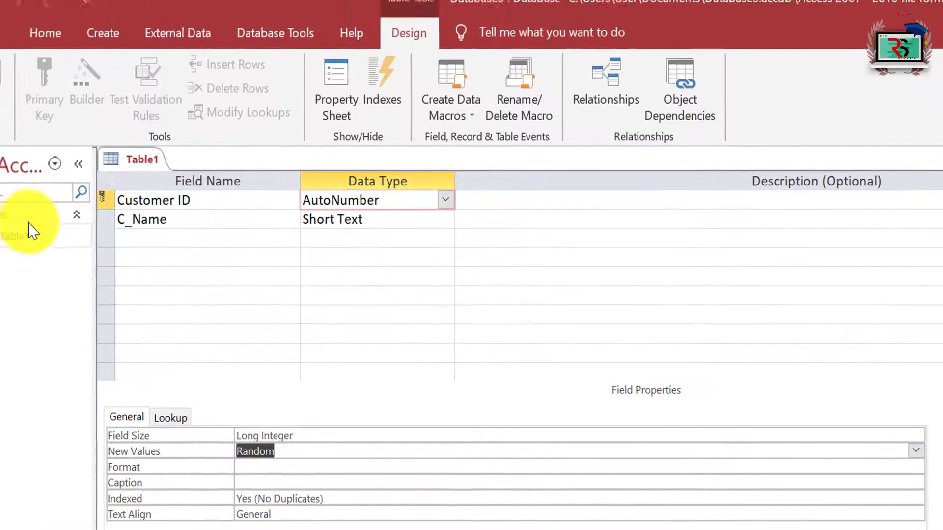
click(29, 235)
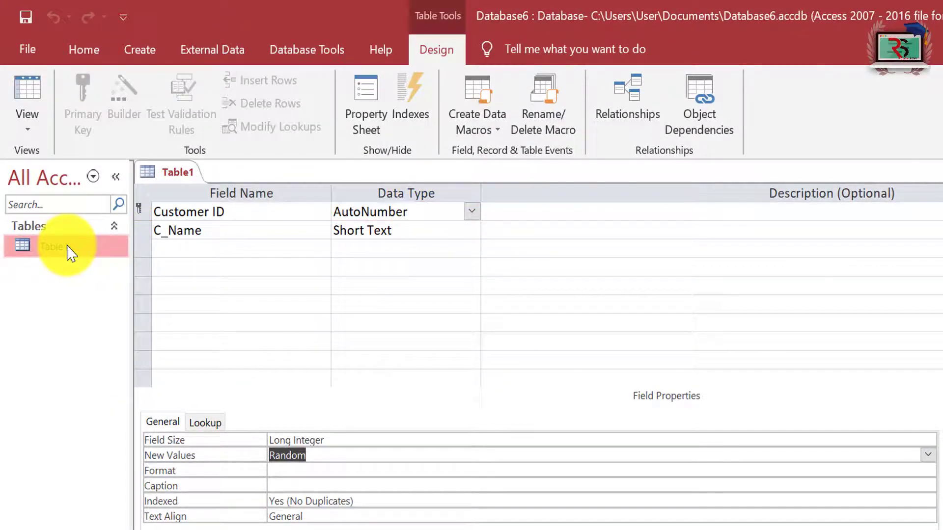
Step: Save and open Table1, add customer Mr. Jabir, and widen the Customer ID column
right_click(72, 253)
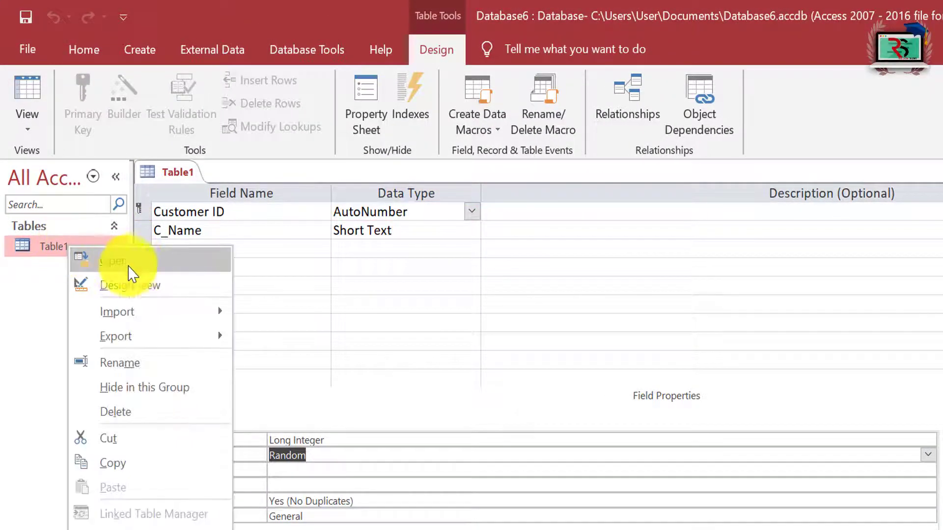
click(137, 262)
click(572, 411)
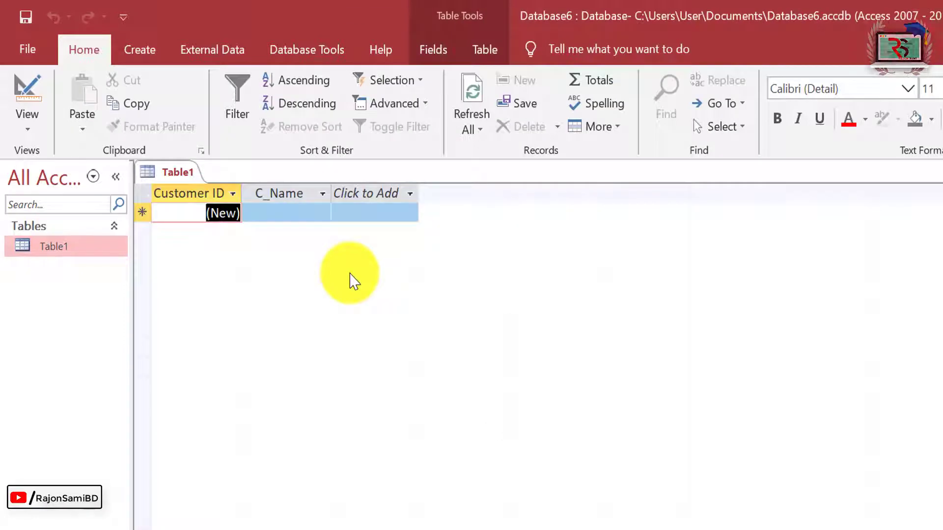
key(Tab)
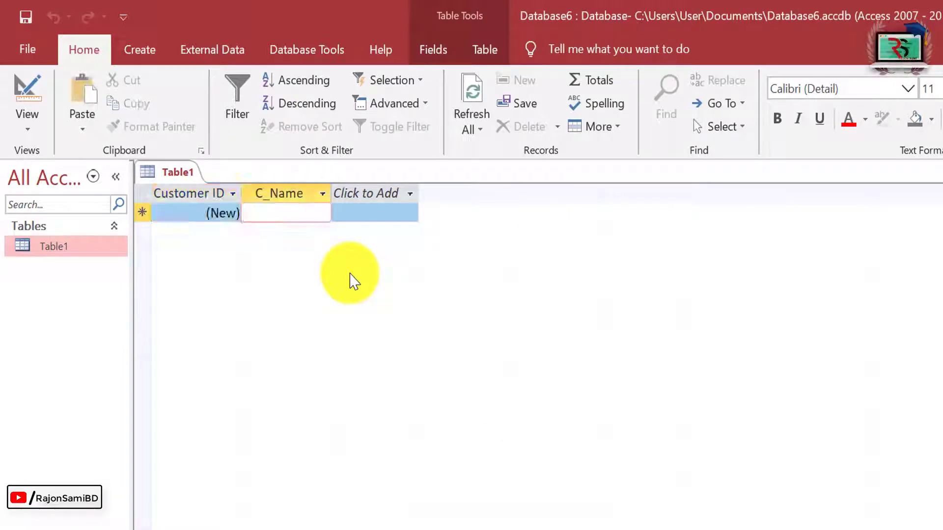
text(Mr. Jabir)
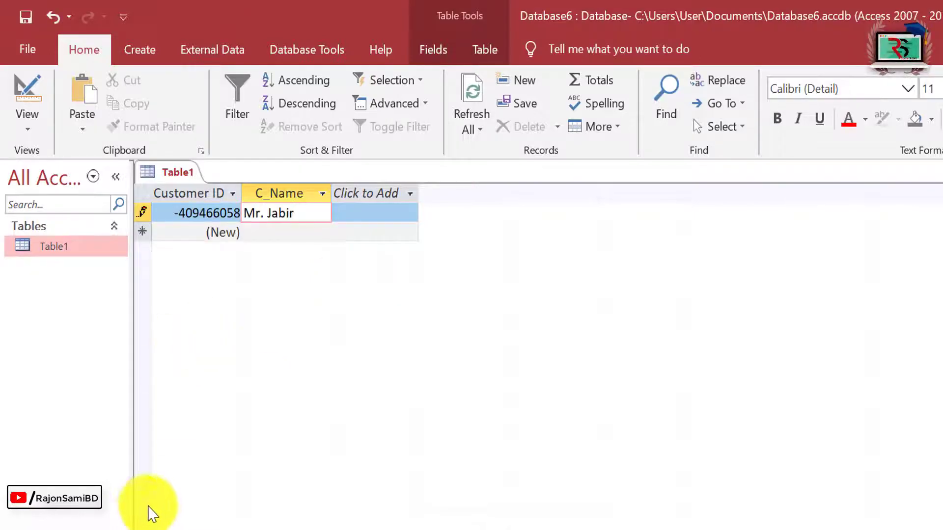
double_click(241, 192)
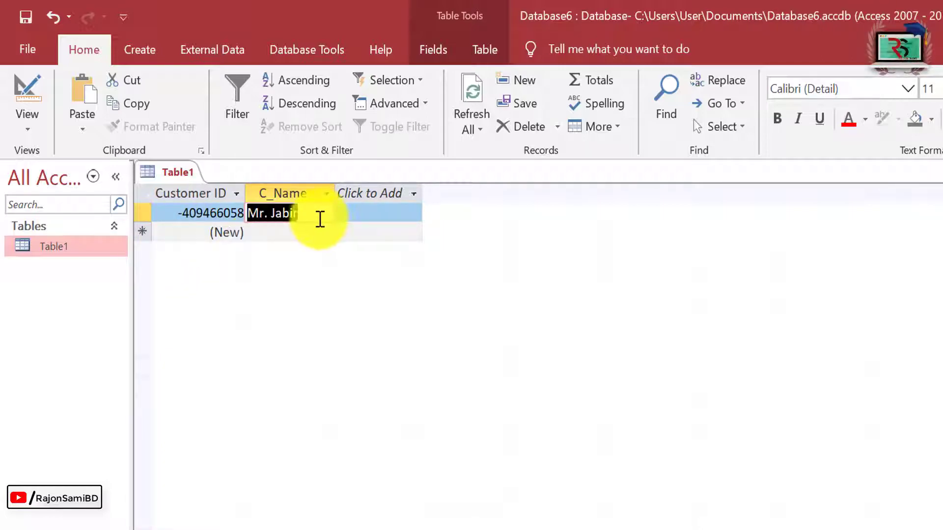
key(Tab)
key(Tab)
Step: Add customers Mr. Abir, jssdfj and ojwef, each receiving a random Customer ID
text(M)
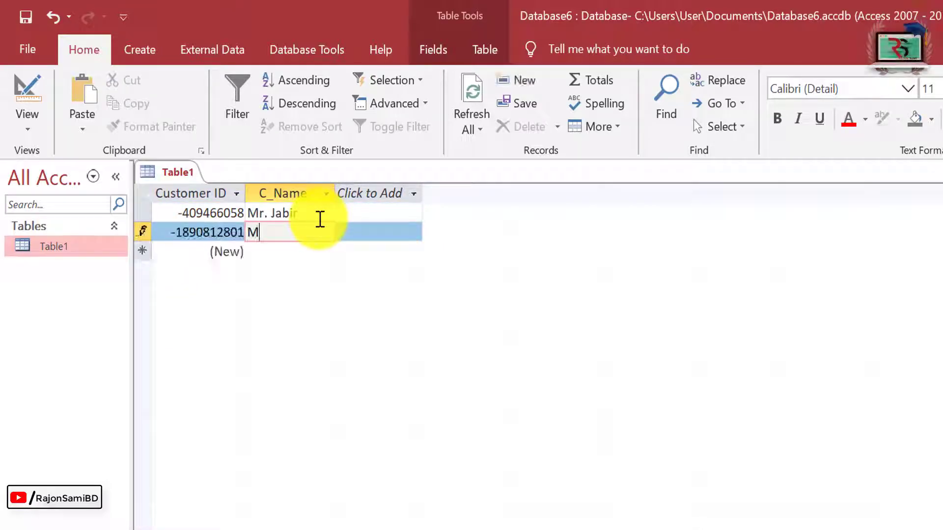
text(r. Abir)
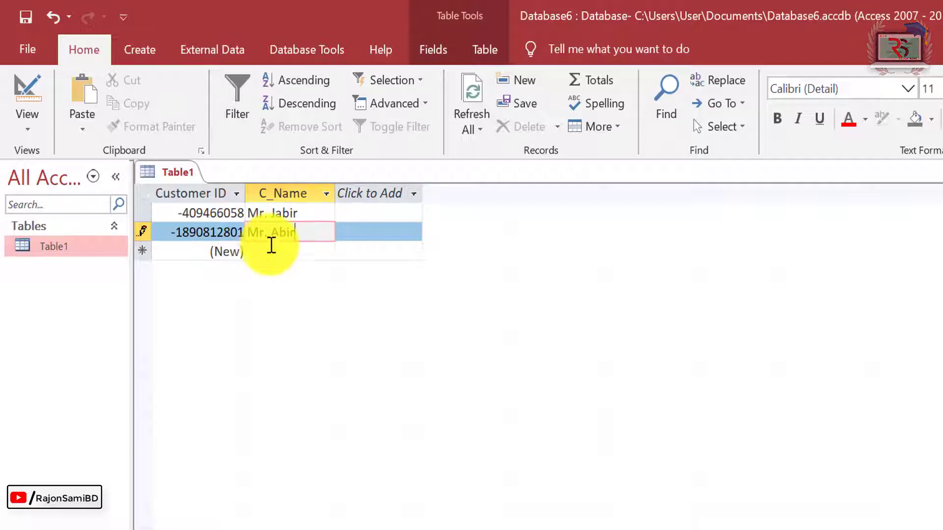
key(Tab)
key(Tab)
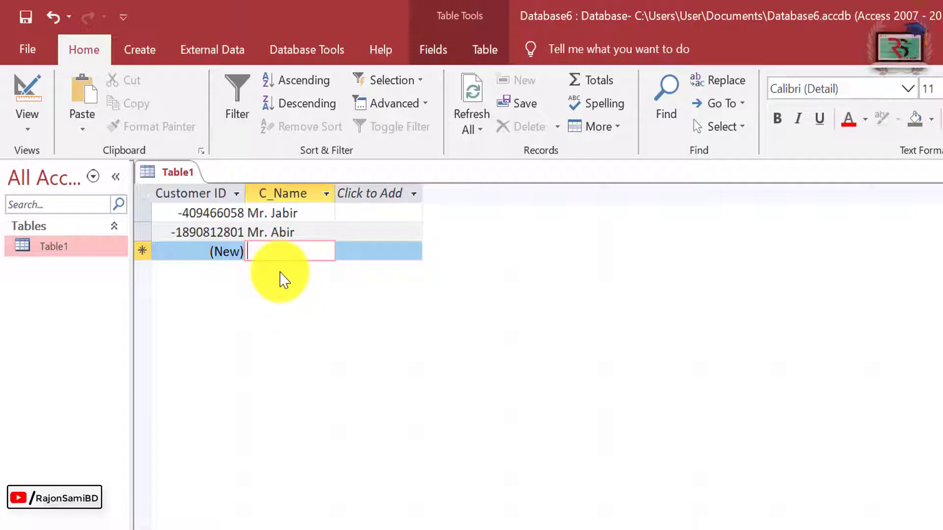
text(jssdfj)
key(Tab)
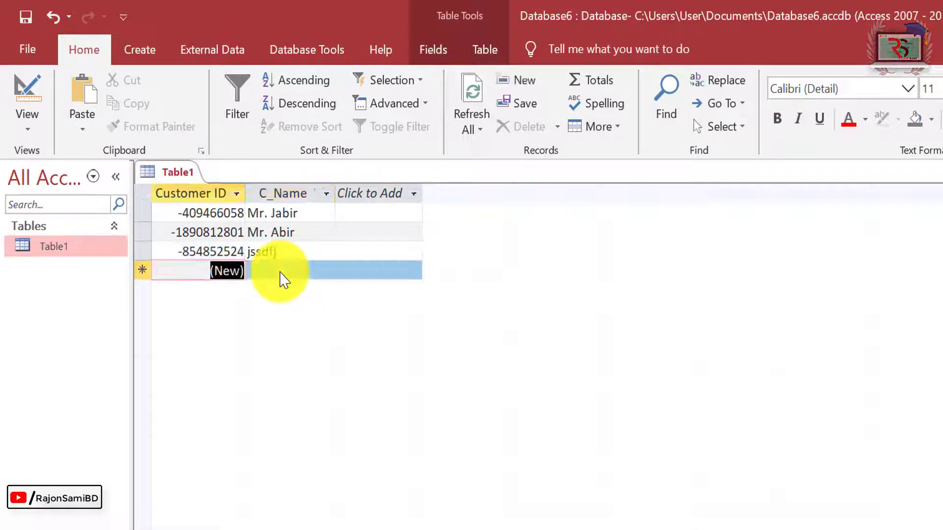
key(Tab)
text(ojwef)
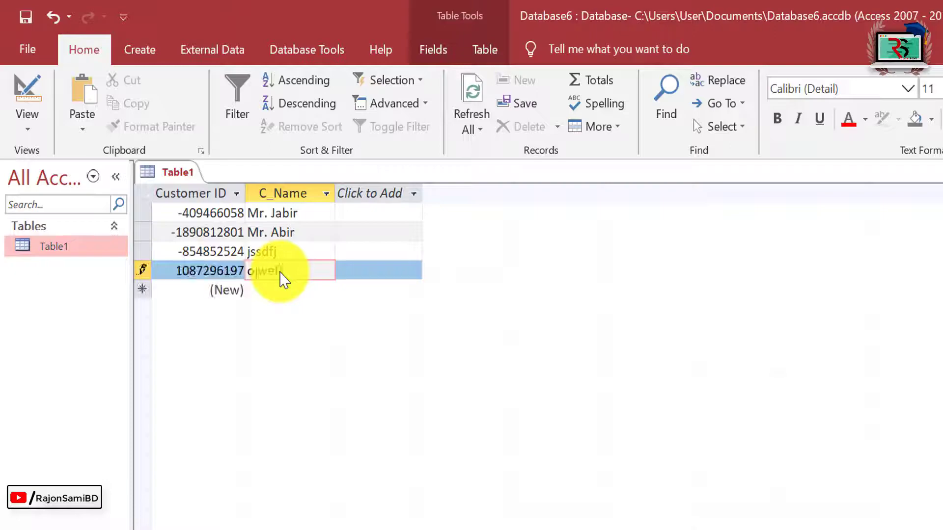
key(Tab)
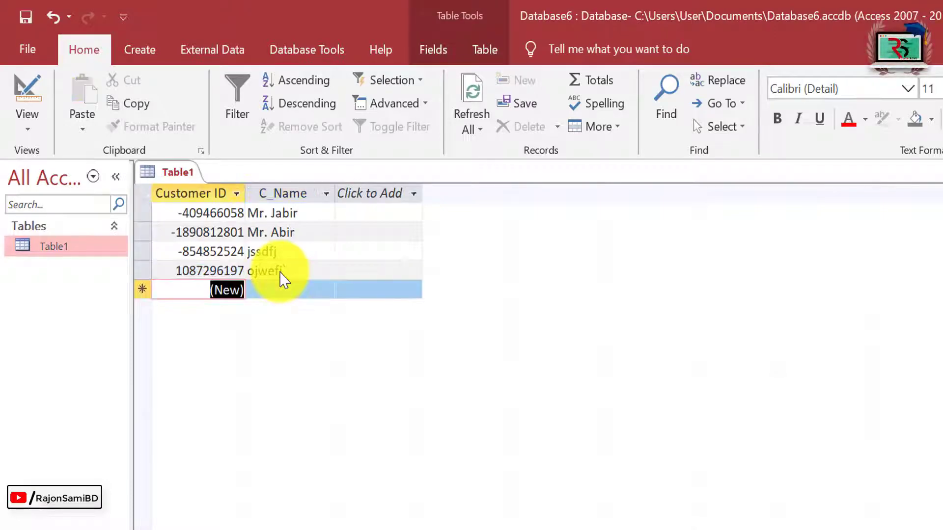
key(Tab)
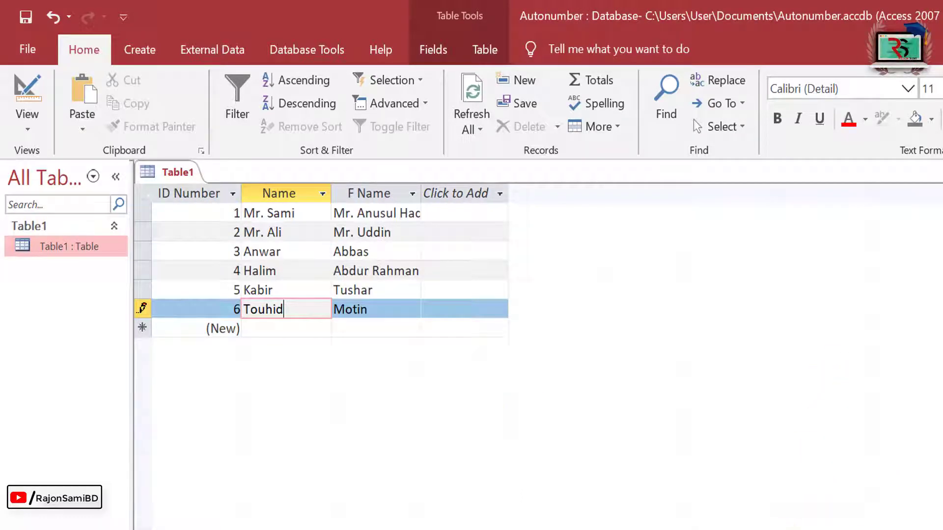
Step: In Table1's Design View, set ID Number's Format to 0000 and save the design
click(398, 314)
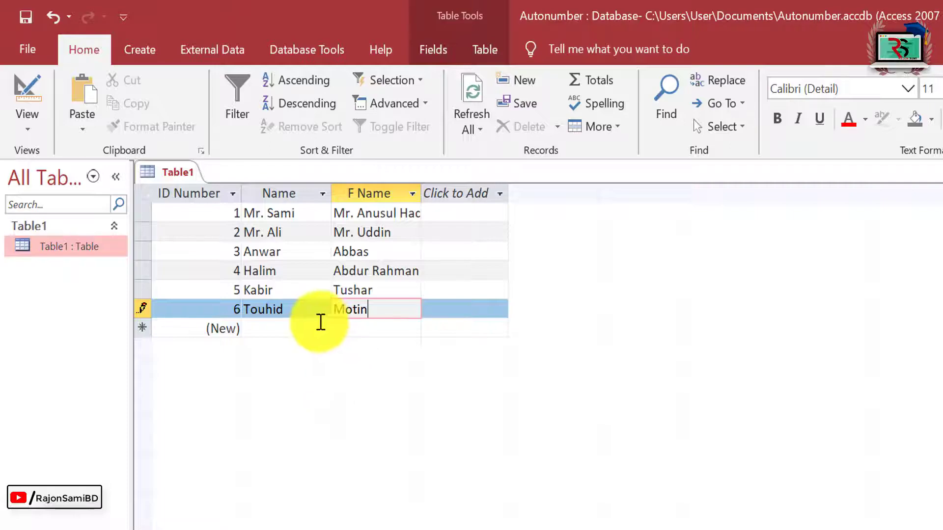
right_click(78, 248)
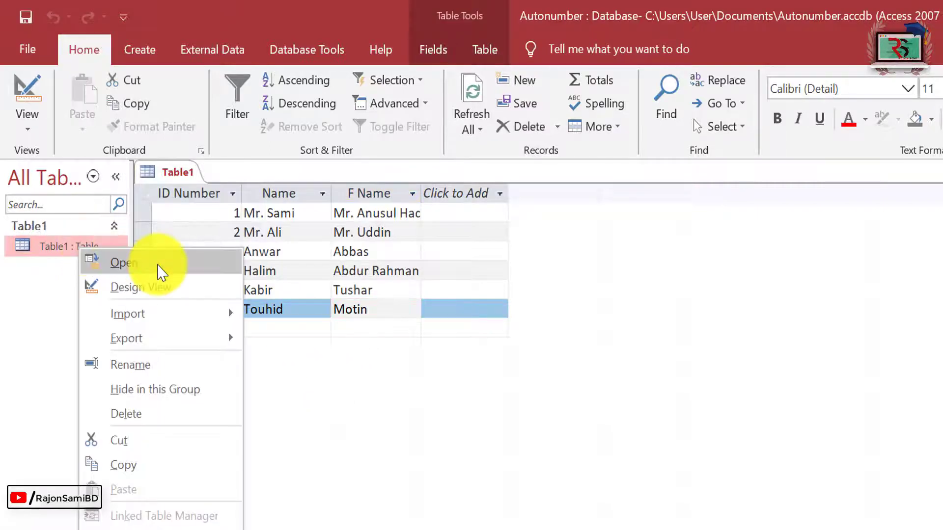
click(172, 297)
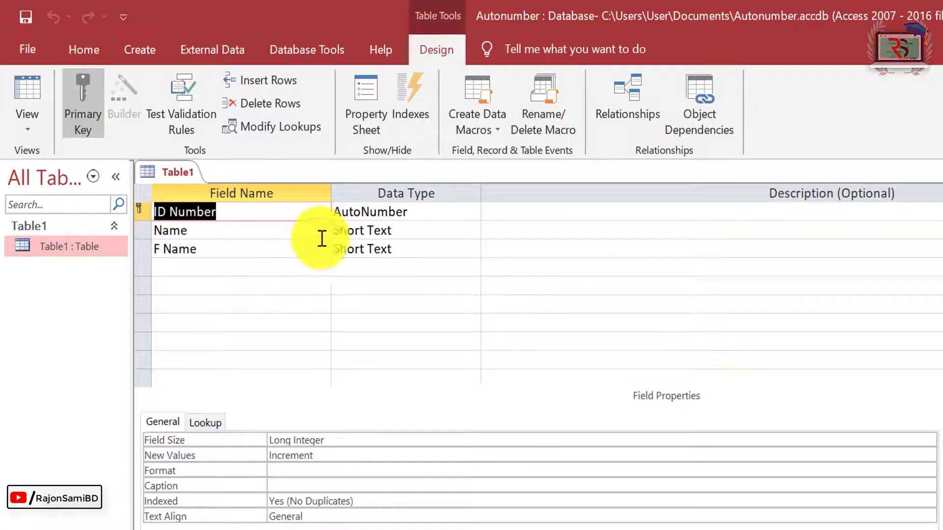
click(426, 217)
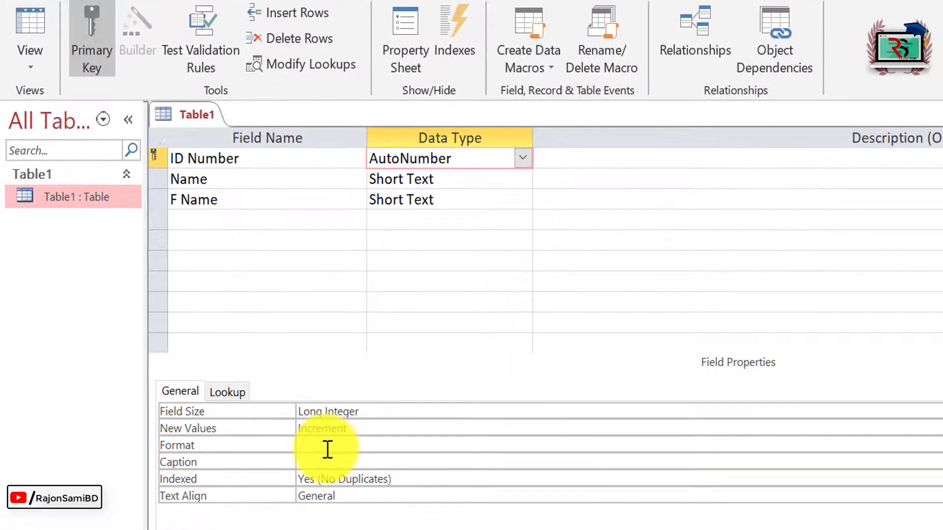
click(320, 455)
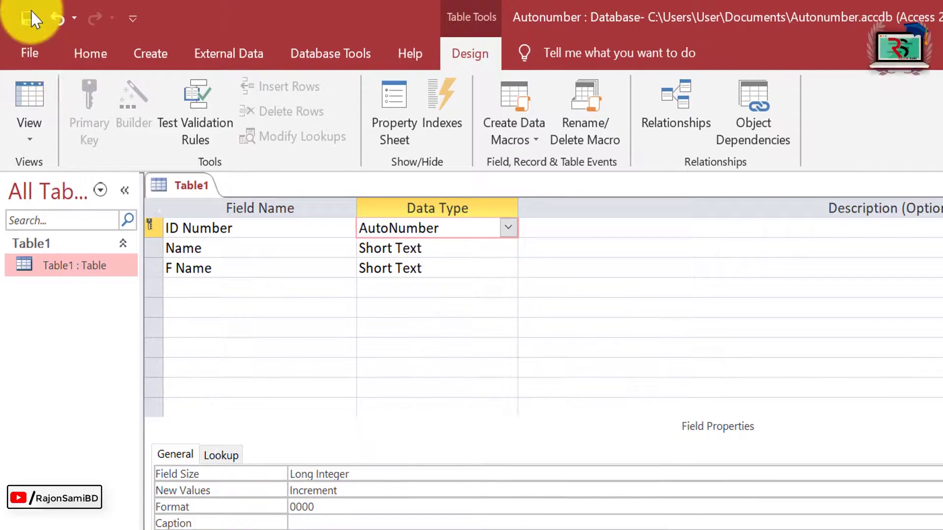
key(ctrl+s)
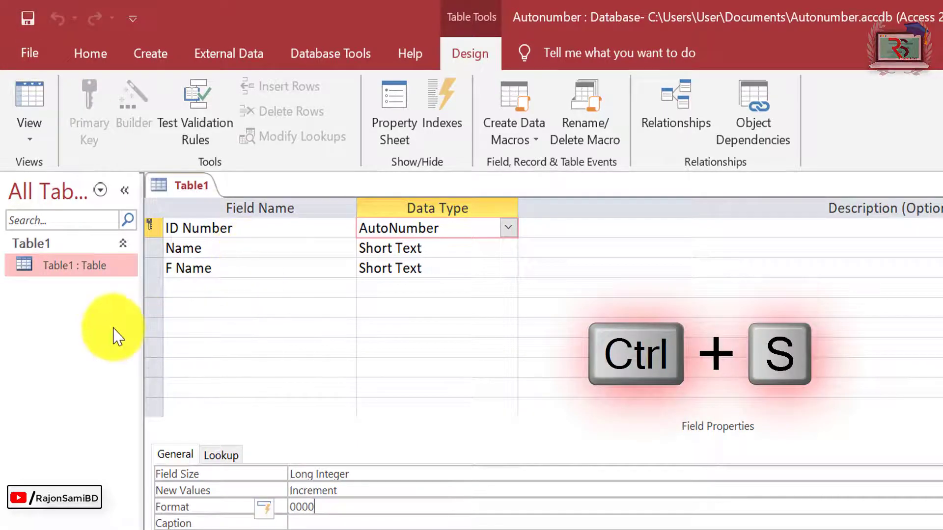
right_click(93, 269)
click(172, 283)
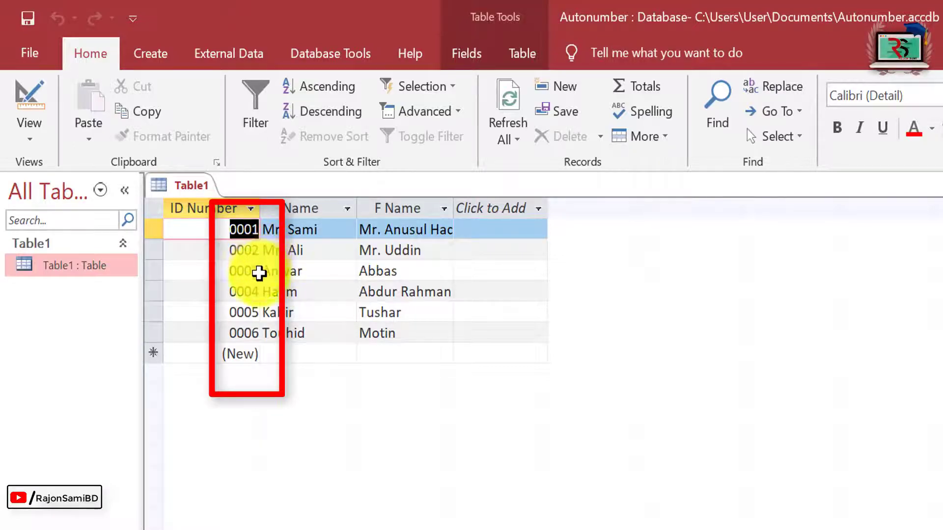
click(304, 335)
click(297, 349)
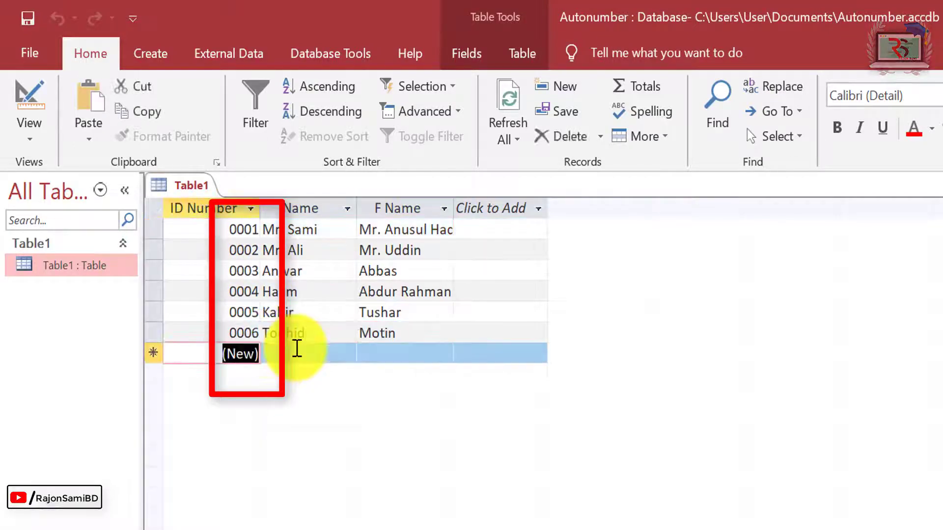
click(297, 349)
text(Masud)
click(392, 352)
text(Rahi)
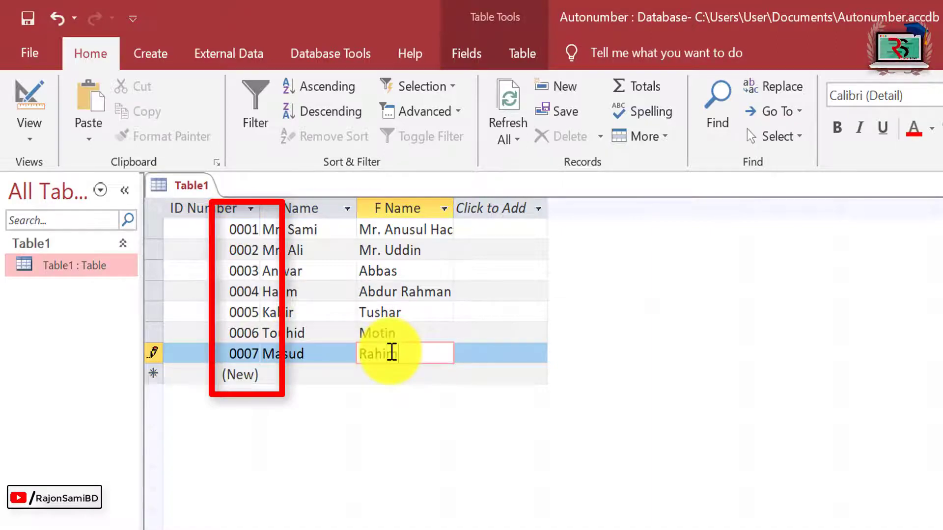
text(m)
key(Tab)
key(Tab)
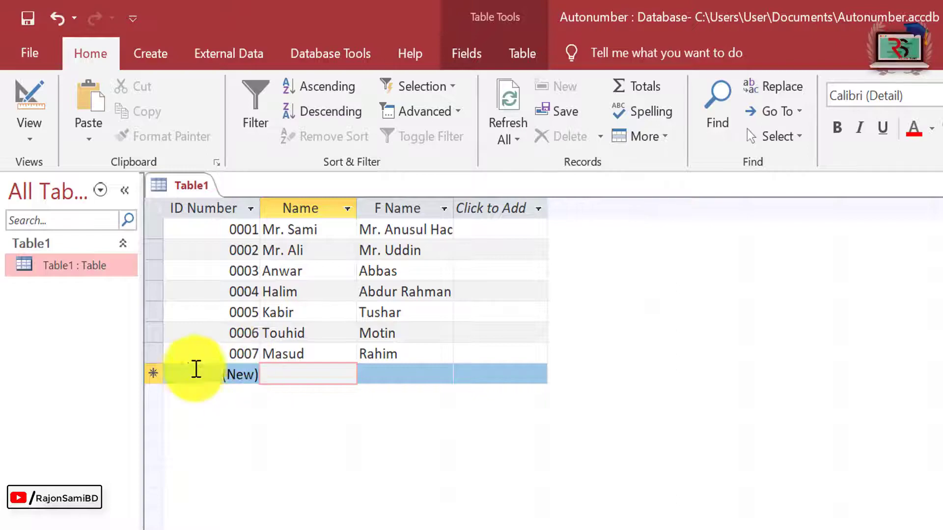
Step: In Table1's Design View, replace the ID Number Format 0000 with 1000
right_click(87, 270)
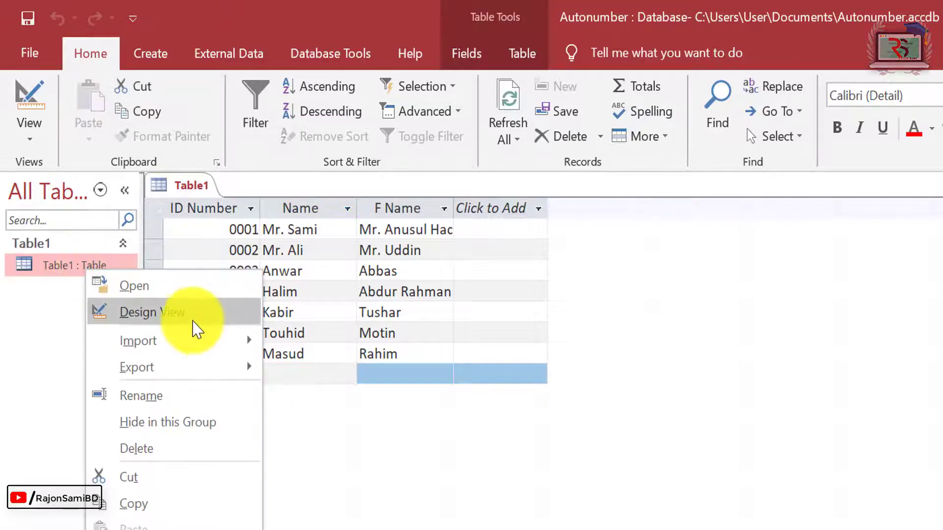
click(188, 318)
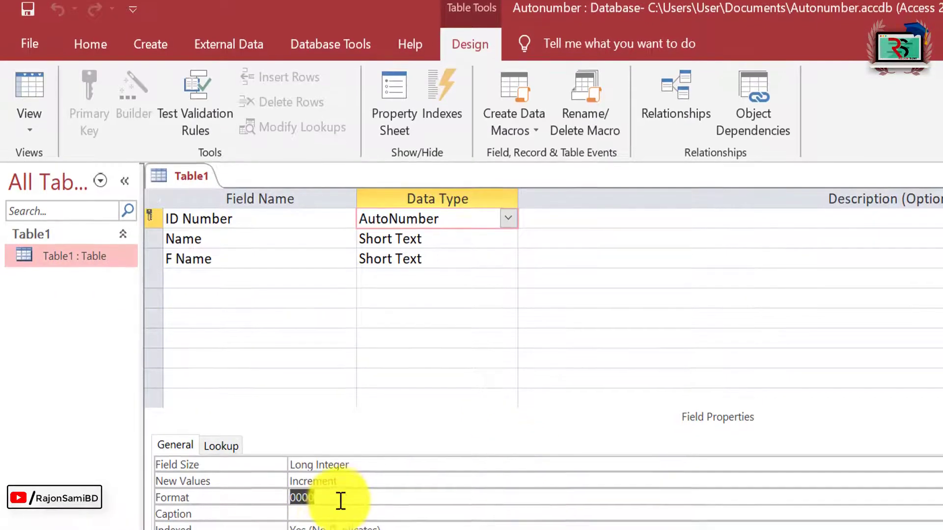
click(347, 506)
double_click(346, 473)
text(1000)
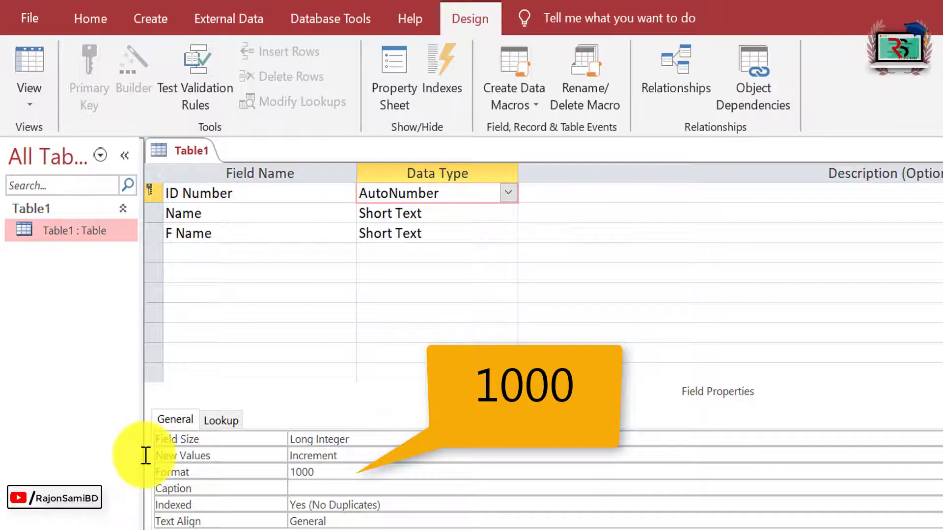
Step: Save the design and open Table1 to check the IDs now read 1001–1007
right_click(112, 237)
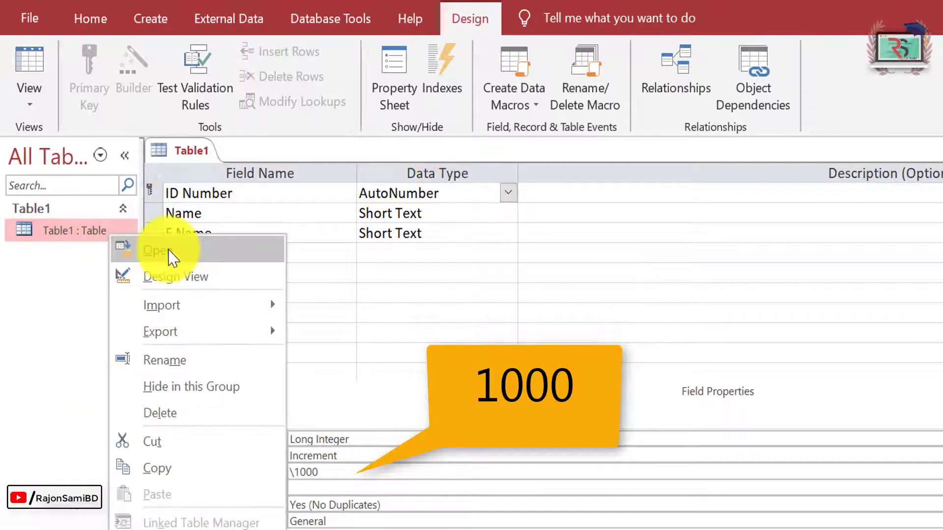
click(173, 256)
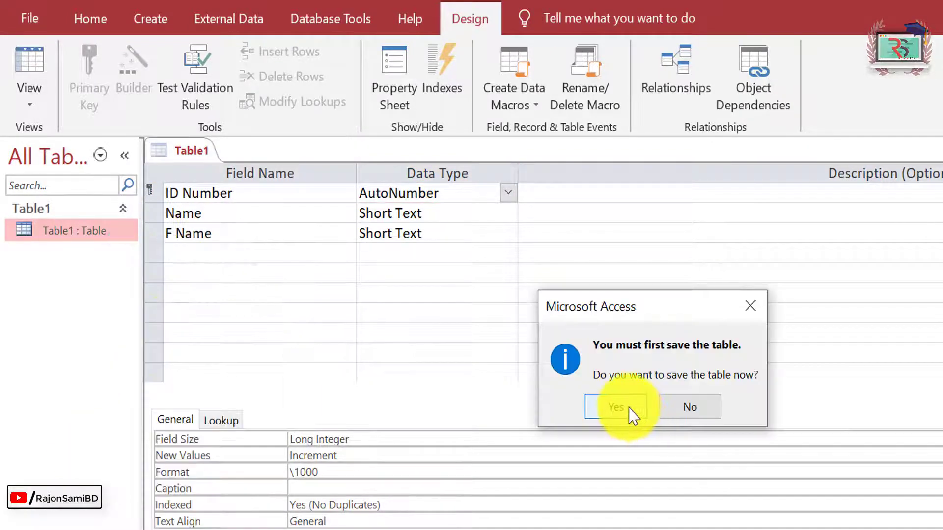
click(623, 414)
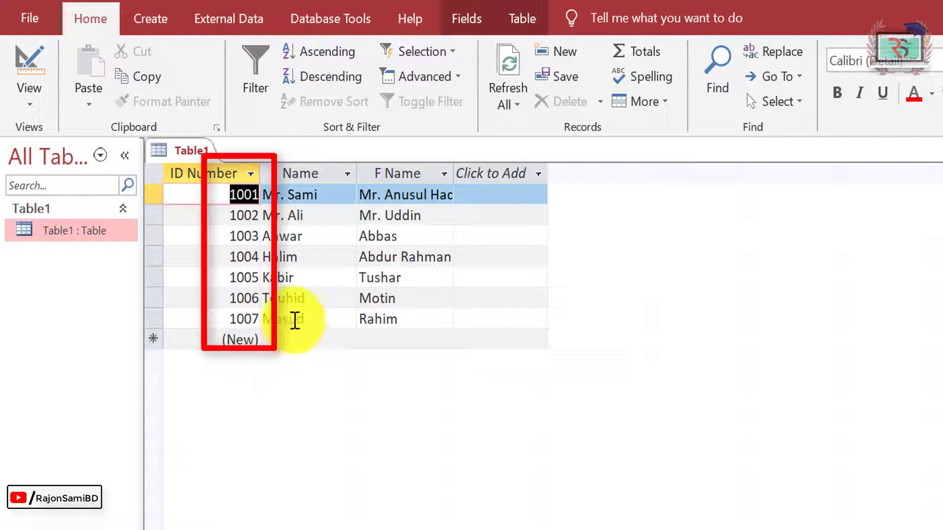
click(297, 320)
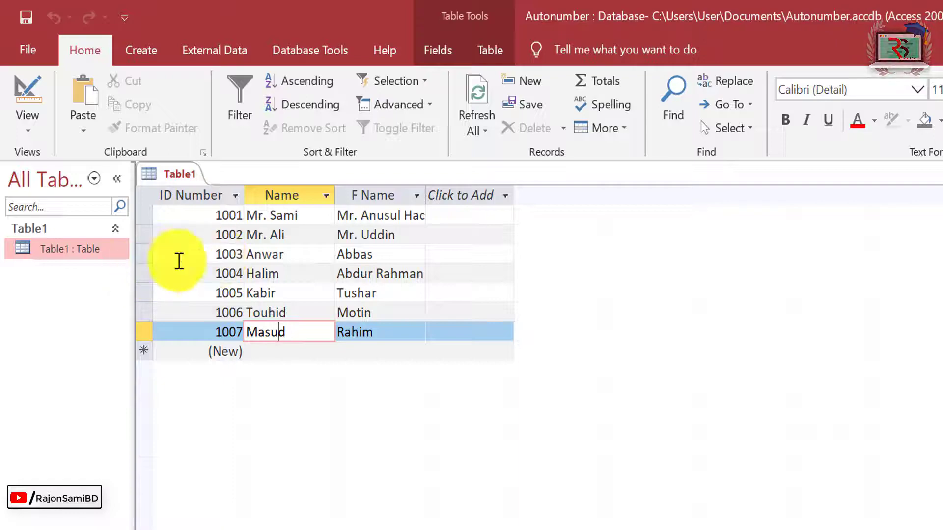
Step: Back in Design View, replace the 1000 format with KBL000 for ID Number
right_click(81, 255)
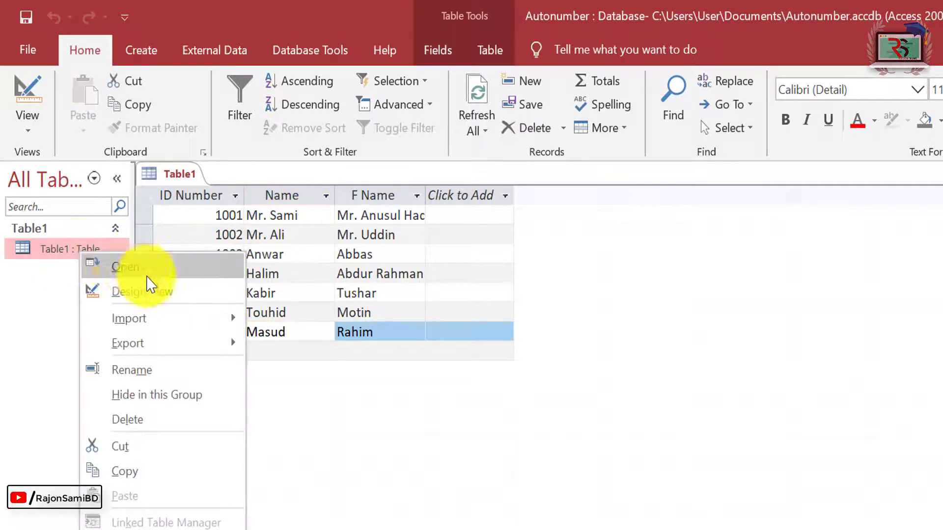
click(158, 309)
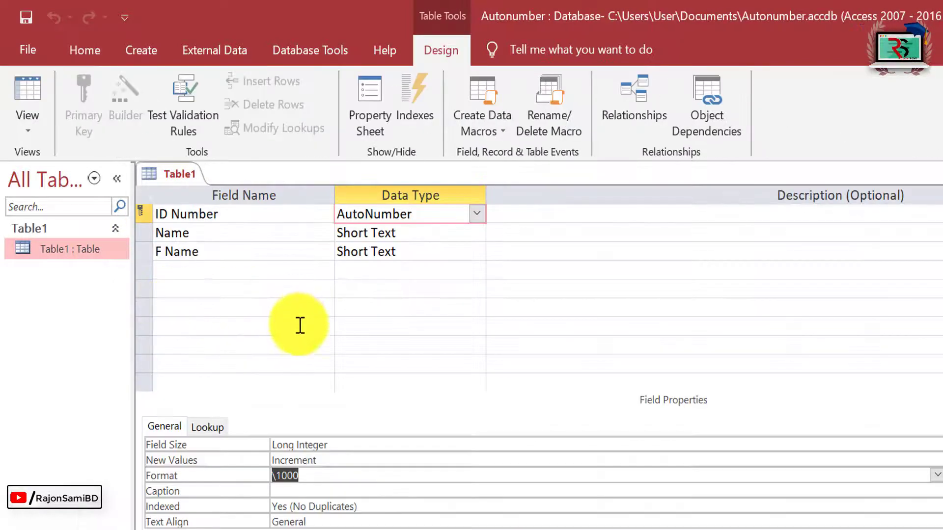
key(Delete)
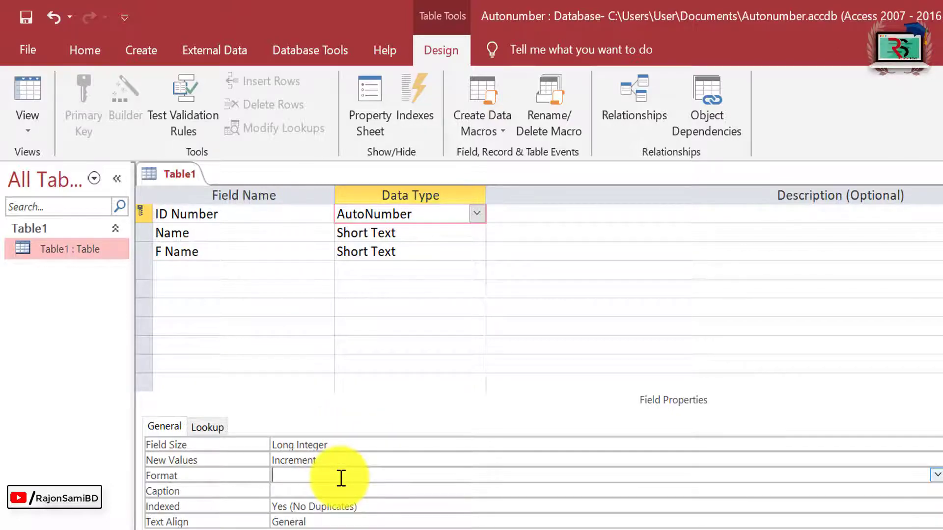
text(KBL000)
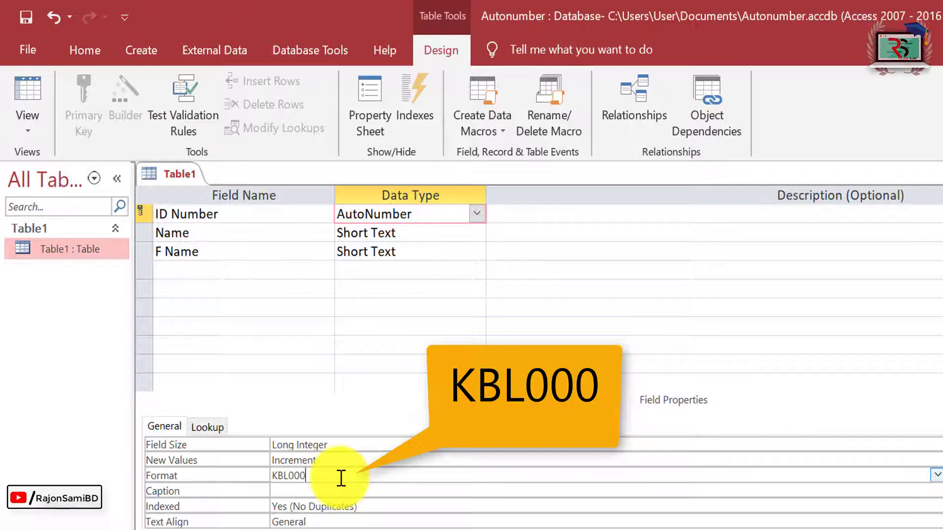
Step: Save the design and open Table1 to view IDs KBL001–KBL007
right_click(57, 249)
click(132, 258)
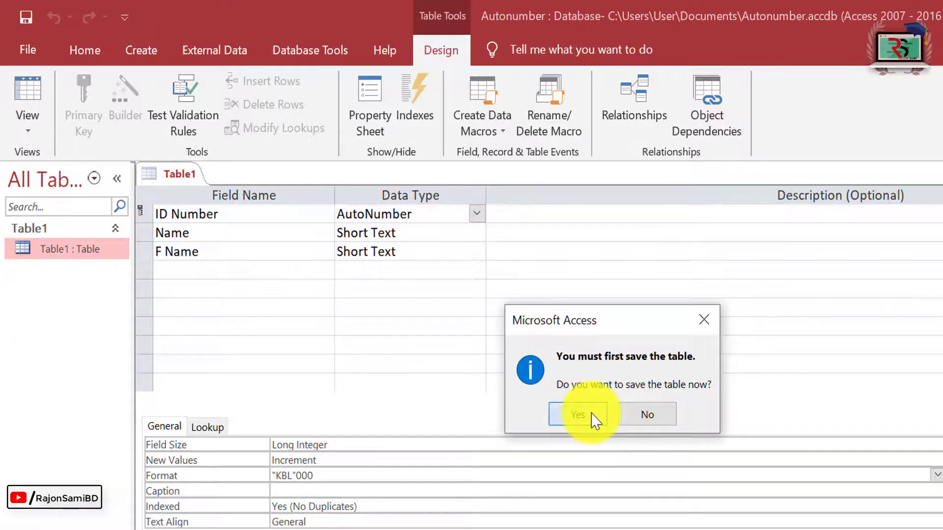
click(578, 415)
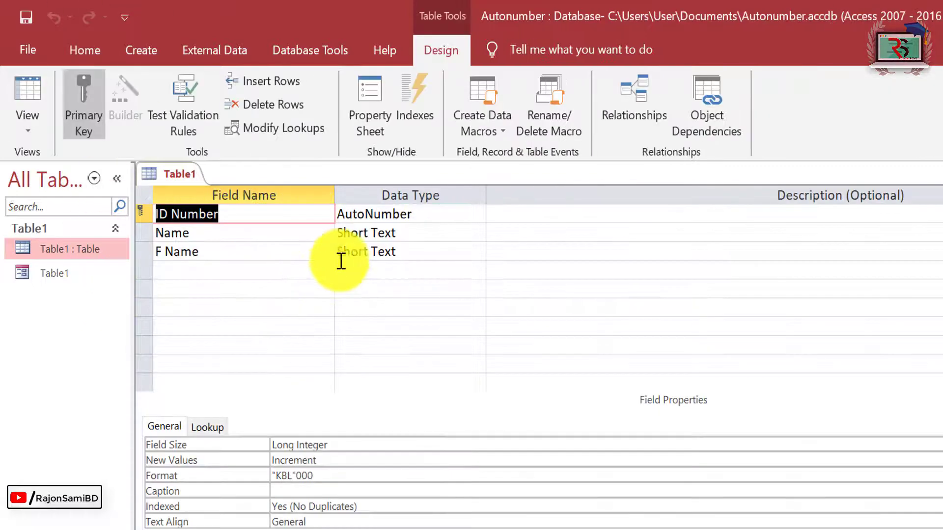
Step: Rename the ID Number field to Roll Number, save, and open Table1's records
drag(252, 216, 97, 200)
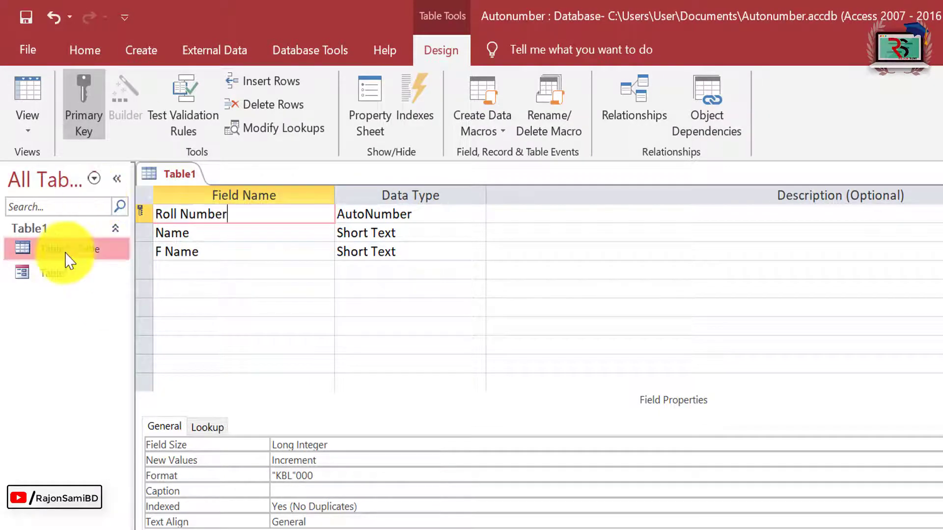
click(25, 16)
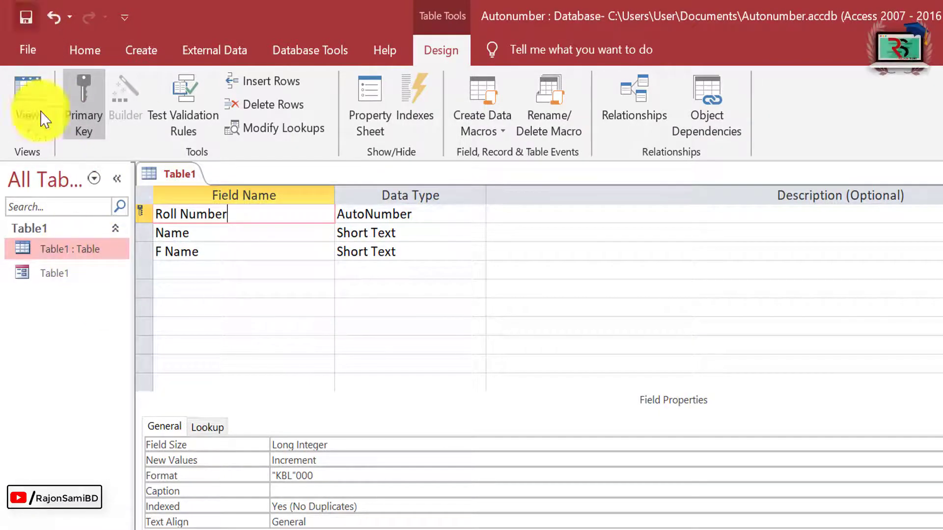
right_click(79, 257)
click(133, 264)
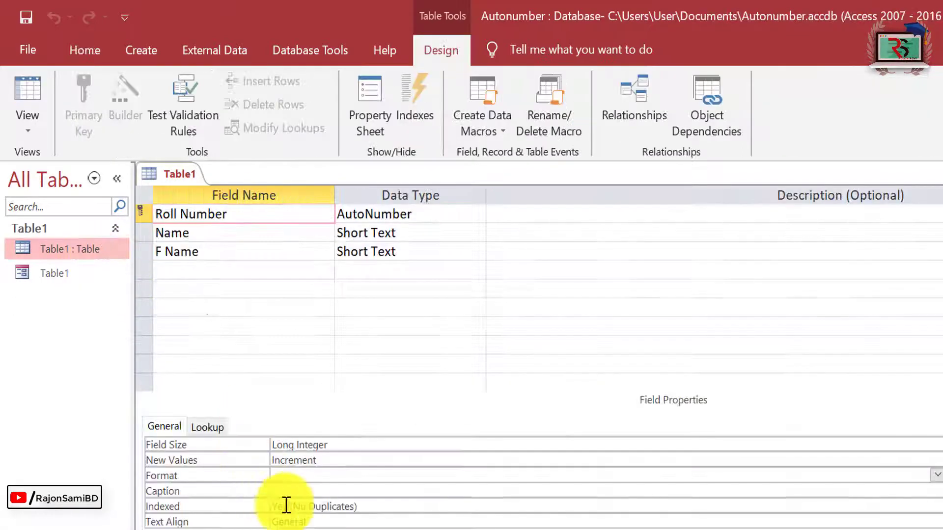
Step: Set the Roll Number Format to 100, save, and view the values 101–107
click(305, 476)
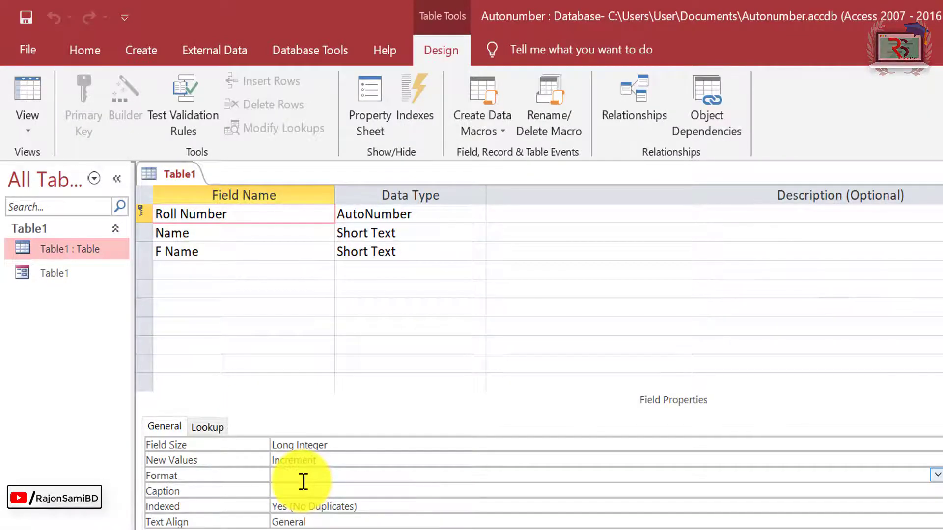
text(100)
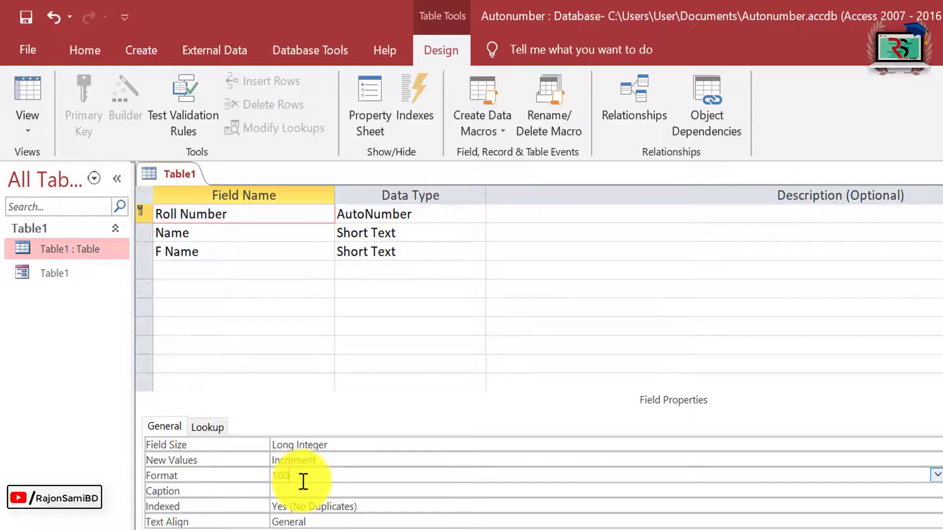
right_click(99, 253)
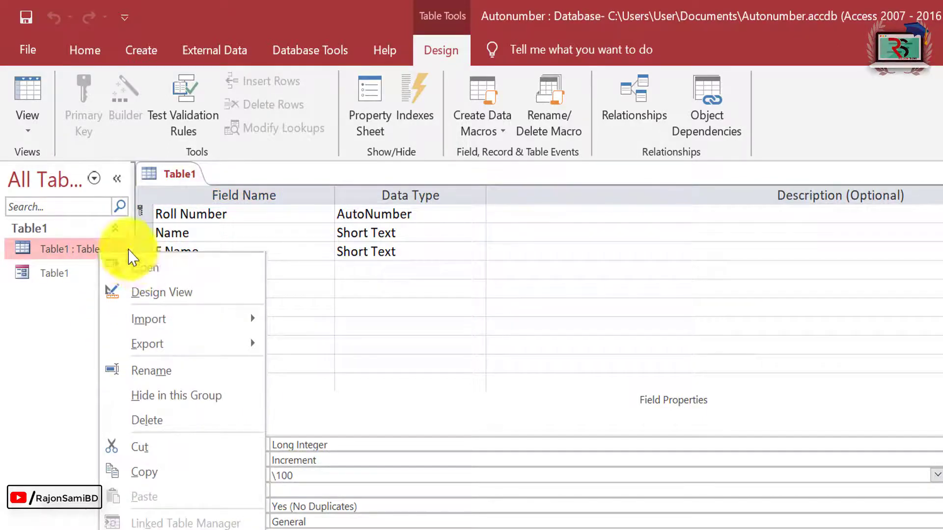
click(147, 271)
click(583, 421)
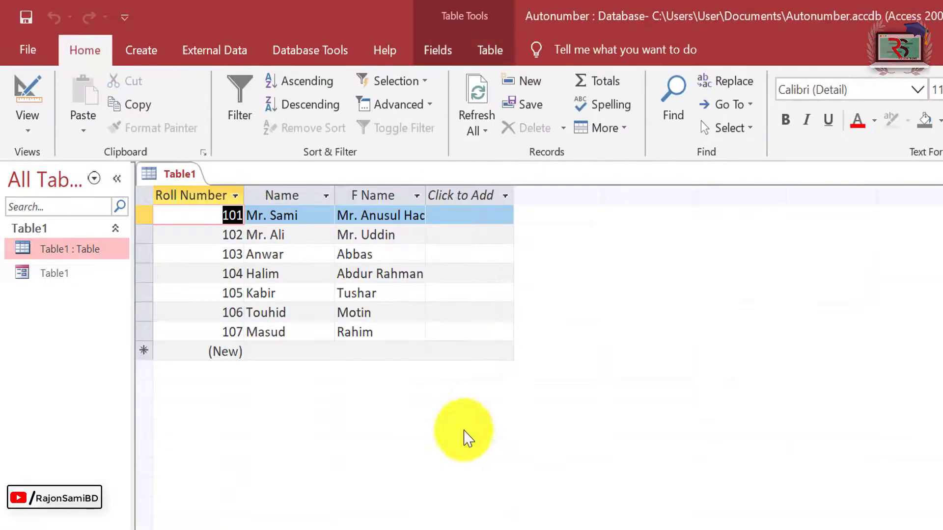